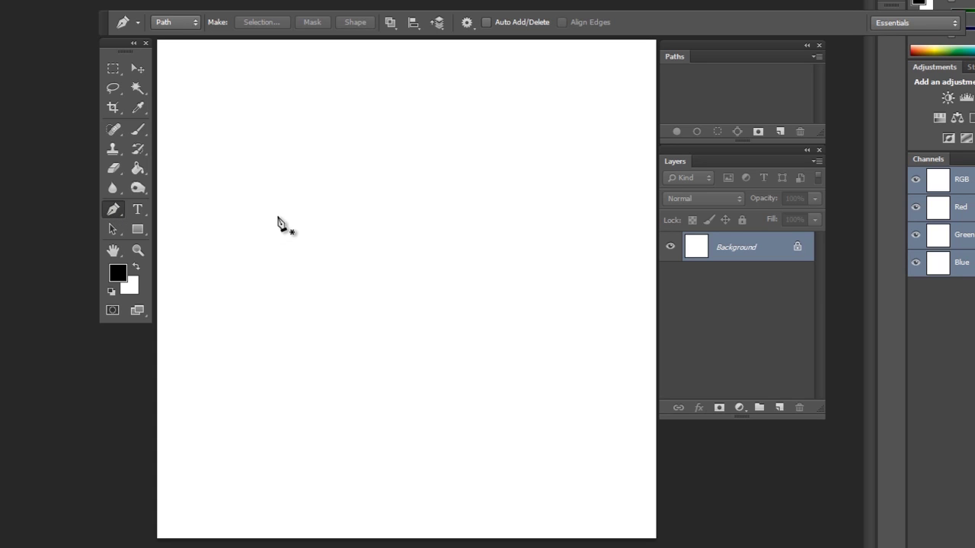
- Draw a demo closed curved path with four smooth Pen-tool anchors
{"action": "left_click_drag", "start_coordinate": [279, 216], "coordinate": [343, 150]}
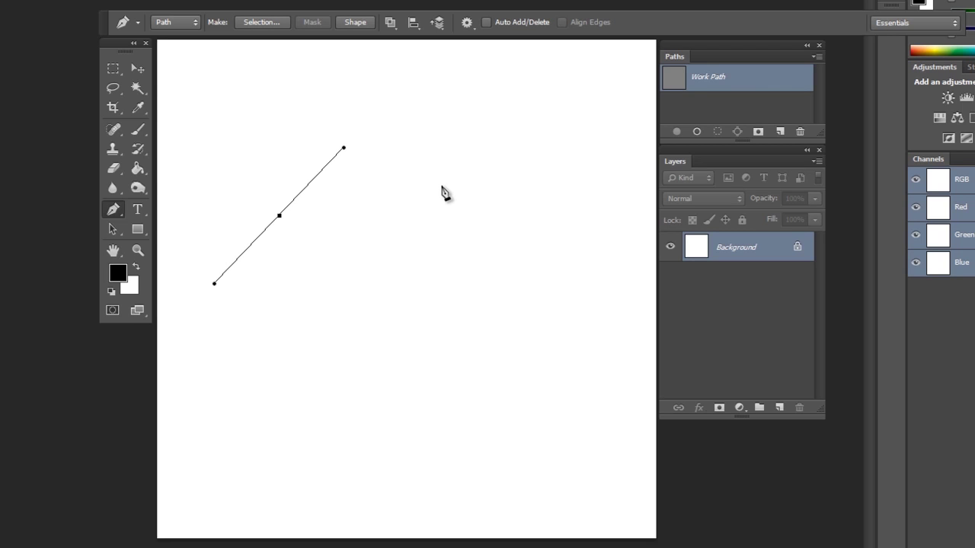
{"action": "left_click_drag", "start_coordinate": [530, 222], "coordinate": [595, 302]}
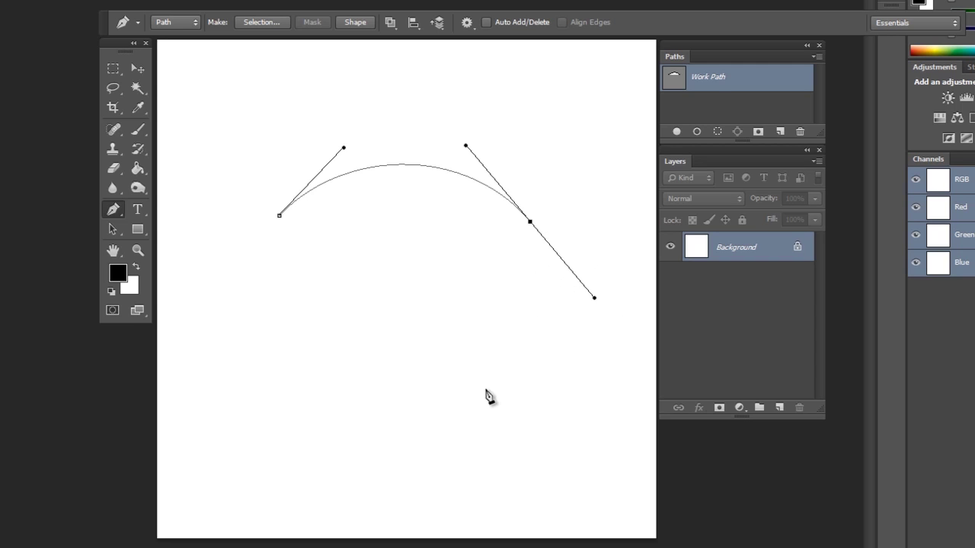
{"action": "left_click", "coordinate": [486, 390]}
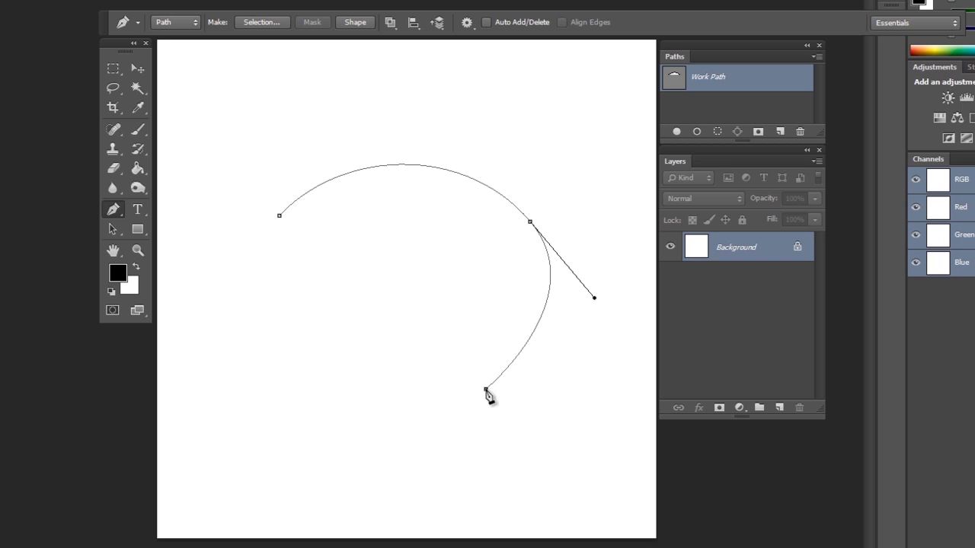
{"action": "left_click_drag", "start_coordinate": [486, 391], "coordinate": [420, 408]}
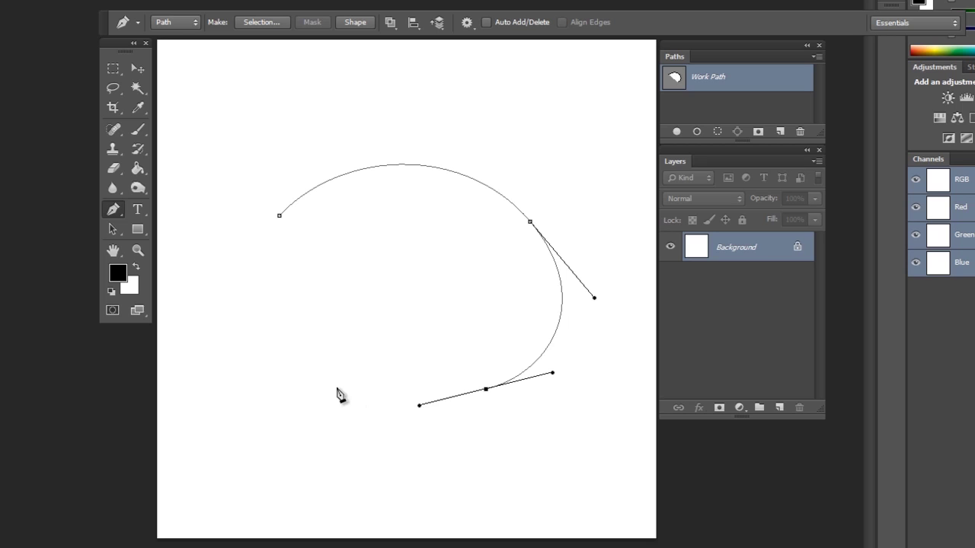
{"action": "left_click_drag", "start_coordinate": [242, 328], "coordinate": [236, 287]}
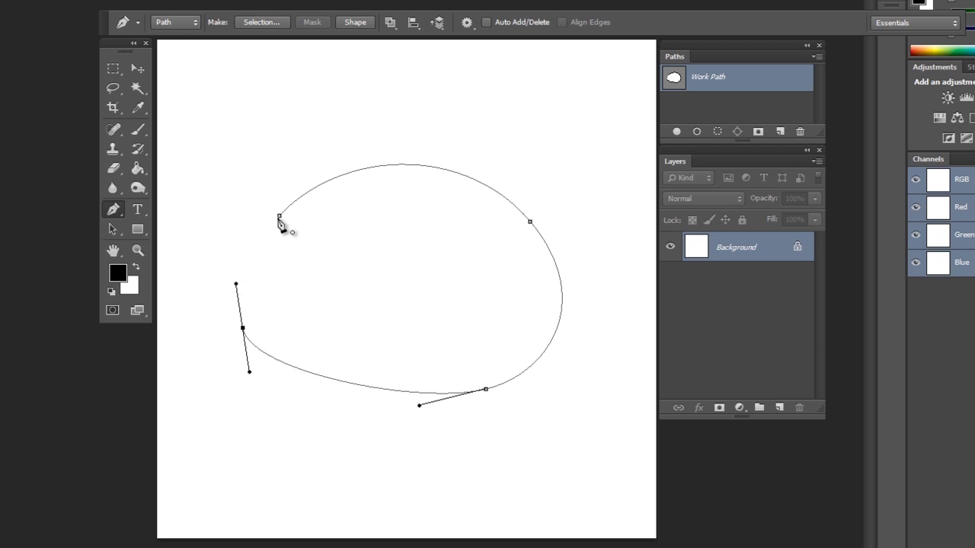
{"action": "left_click", "coordinate": [278, 217]}
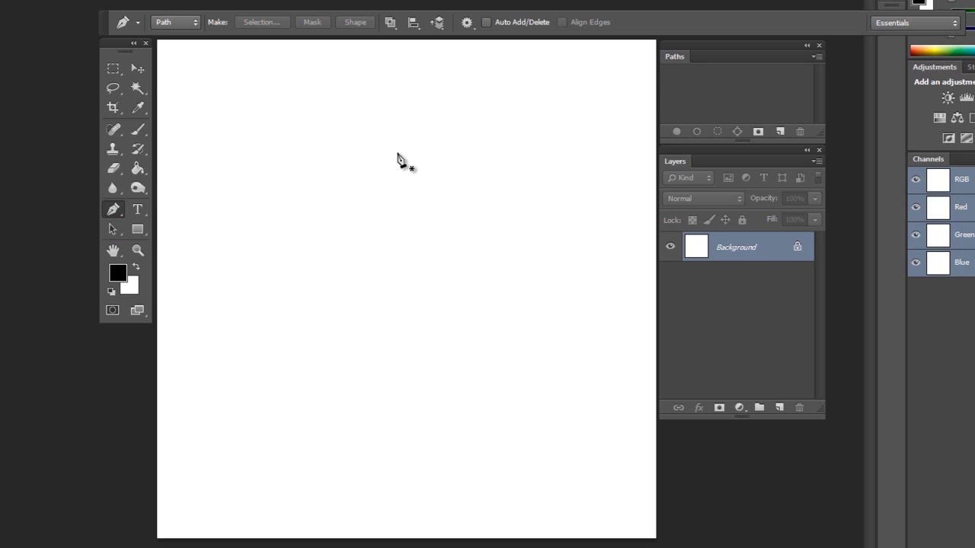
- Draw a closed ellipse path with smooth anchors at its top, right, bottom and left
{"action": "left_click_drag", "start_coordinate": [397, 153], "coordinate": [457, 154]}
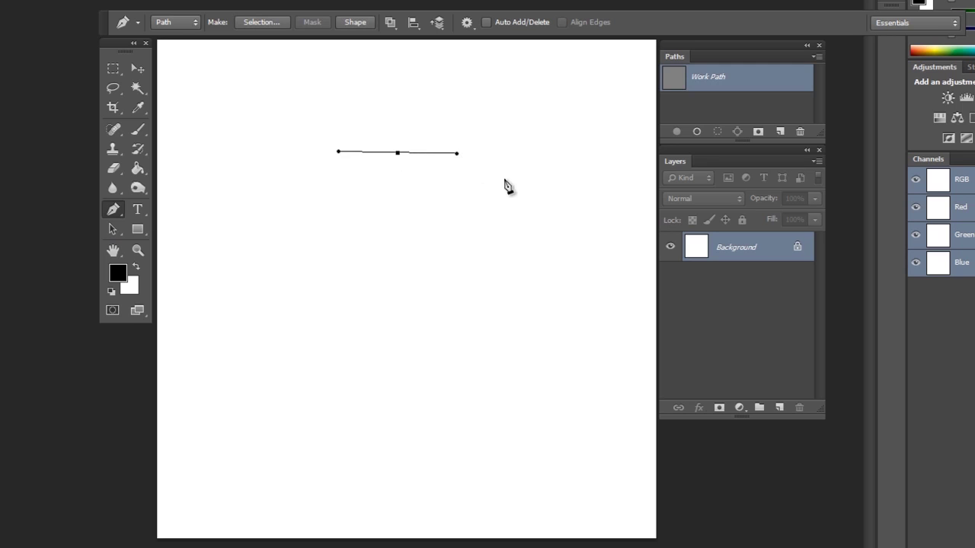
{"action": "left_click_drag", "start_coordinate": [539, 271], "coordinate": [540, 348]}
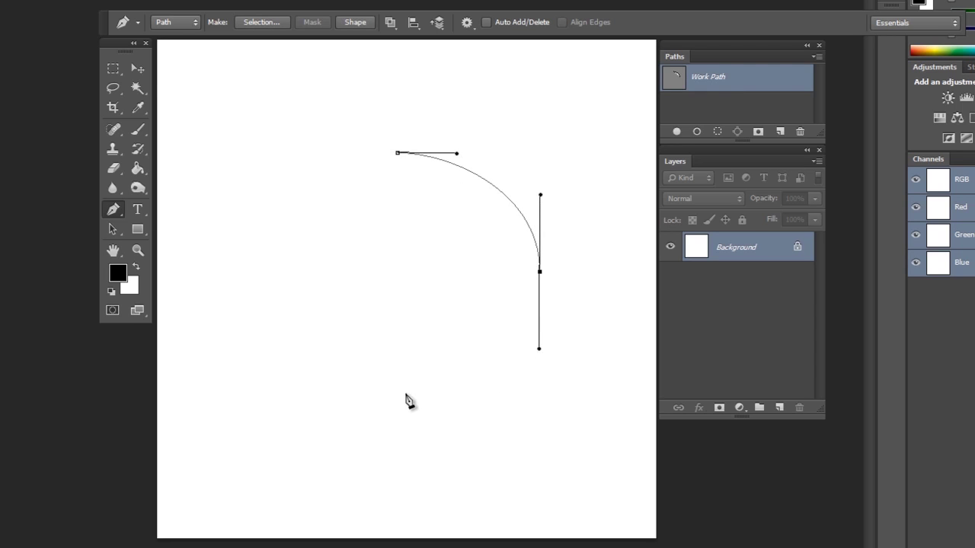
{"action": "left_click_drag", "start_coordinate": [405, 398], "coordinate": [342, 399]}
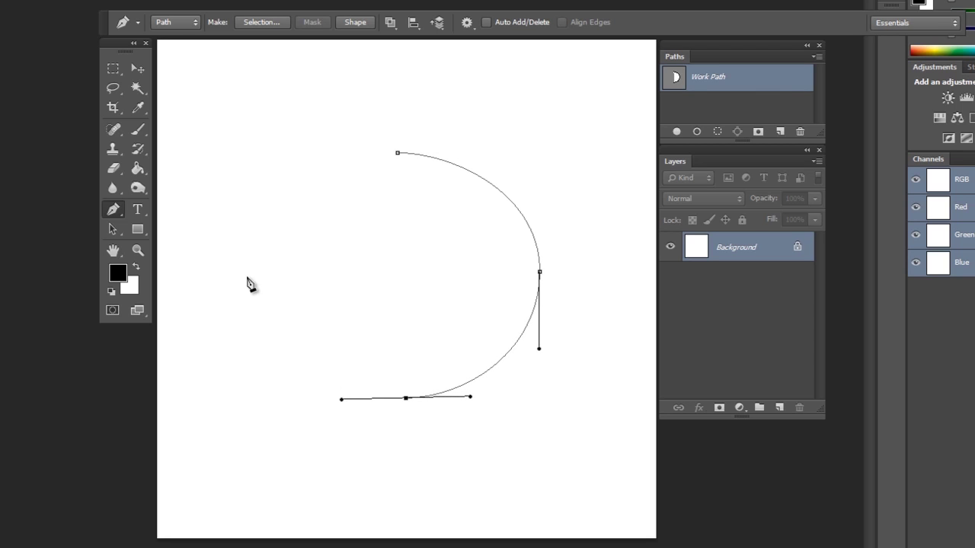
{"action": "left_click_drag", "start_coordinate": [248, 276], "coordinate": [249, 208]}
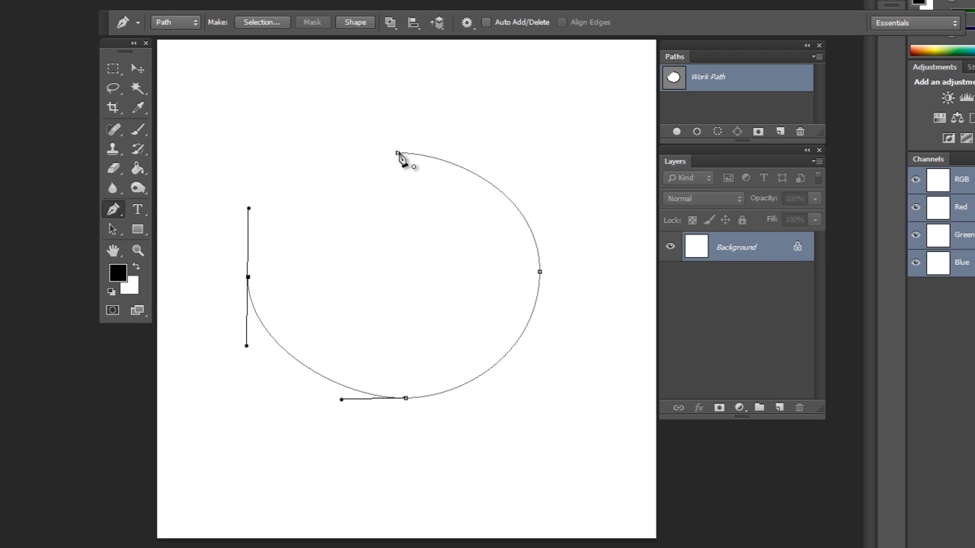
{"action": "left_click", "coordinate": [398, 154]}
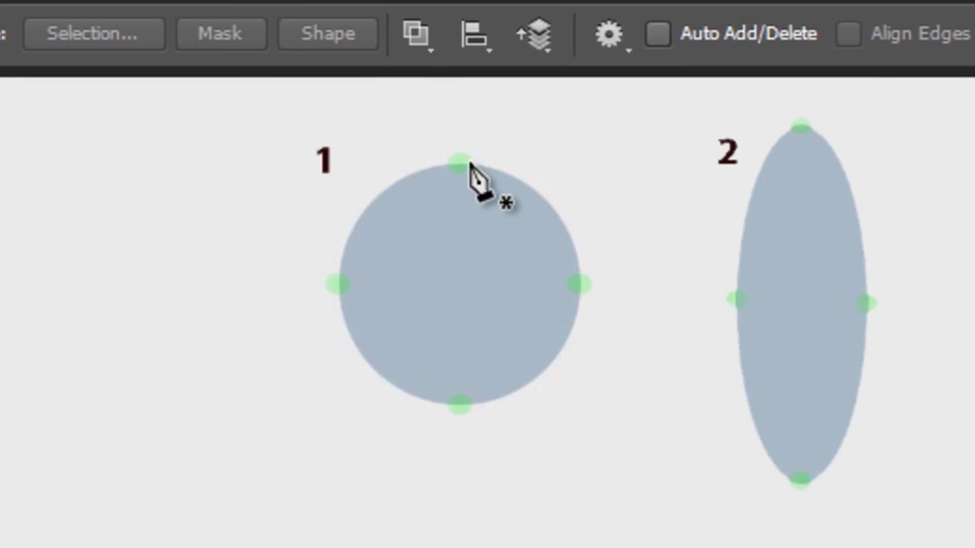
- Trace circle 1 with smooth anchors at its top, right, bottom and left, closing at the top
{"action": "left_click_drag", "start_coordinate": [458, 163], "coordinate": [514, 162]}
{"action": "left_click_drag", "start_coordinate": [579, 285], "coordinate": [581, 351]}
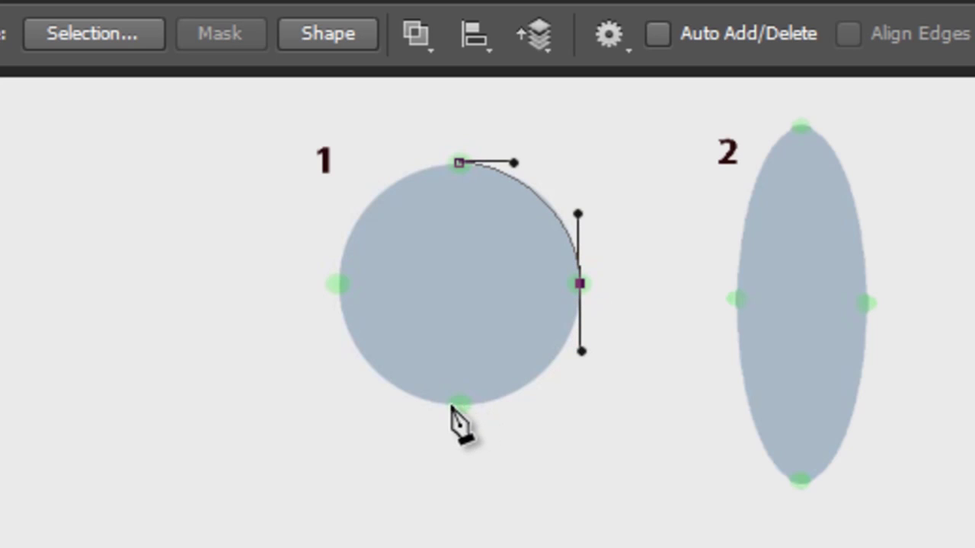
{"action": "left_click_drag", "start_coordinate": [460, 406], "coordinate": [400, 410]}
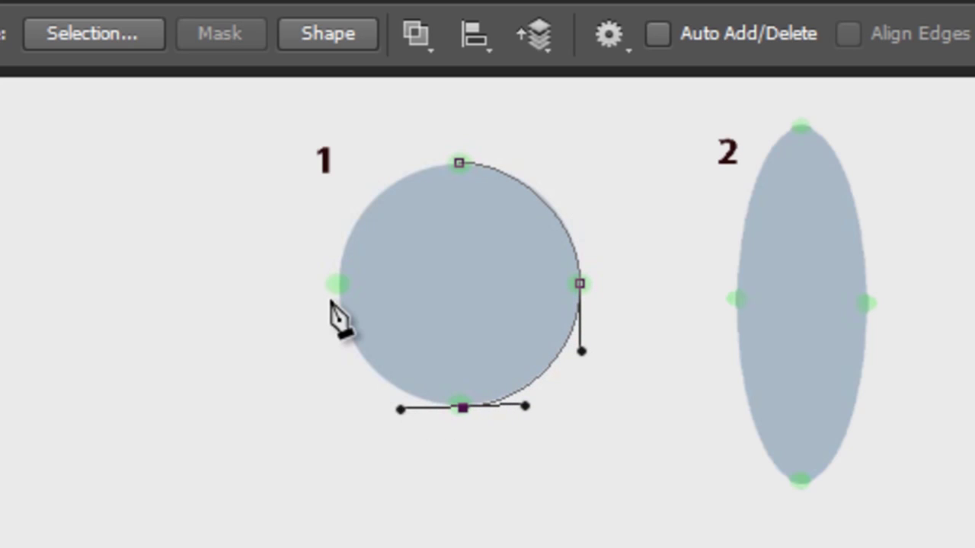
{"action": "left_click_drag", "start_coordinate": [338, 282], "coordinate": [336, 220]}
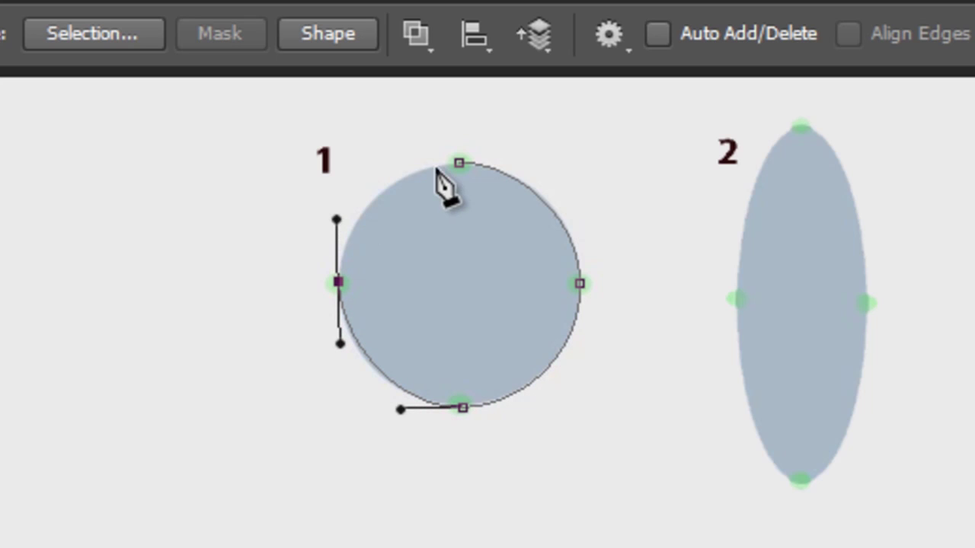
{"action": "left_click", "coordinate": [460, 163]}
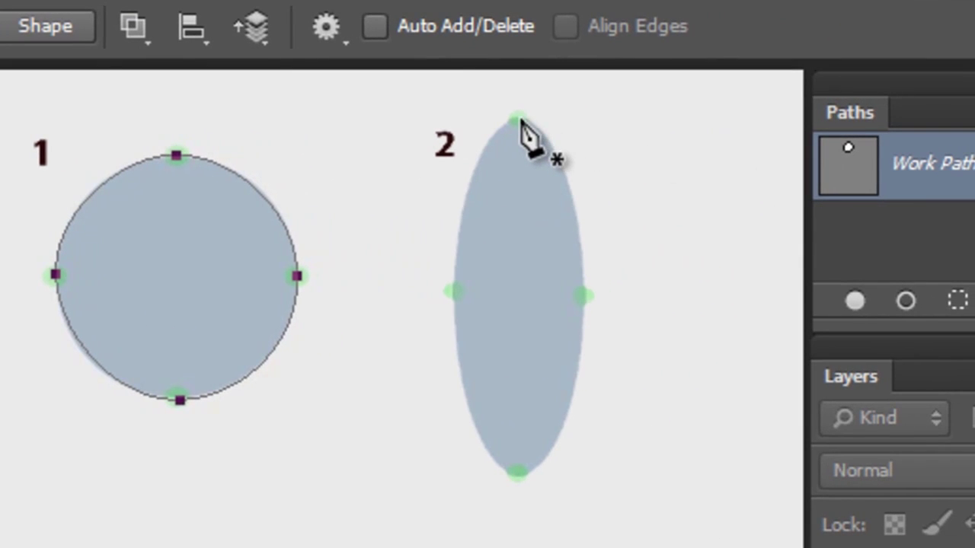
- Trace ellipse 2 with smooth anchors at its top, right, bottom and left, closing at the top
{"action": "left_click_drag", "start_coordinate": [521, 120], "coordinate": [552, 120]}
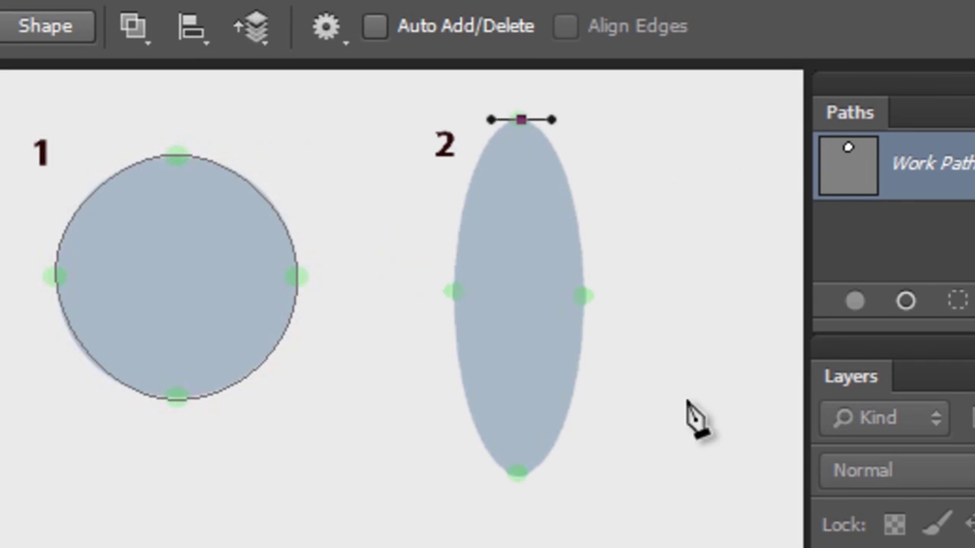
{"action": "left_click_drag", "start_coordinate": [584, 293], "coordinate": [584, 367]}
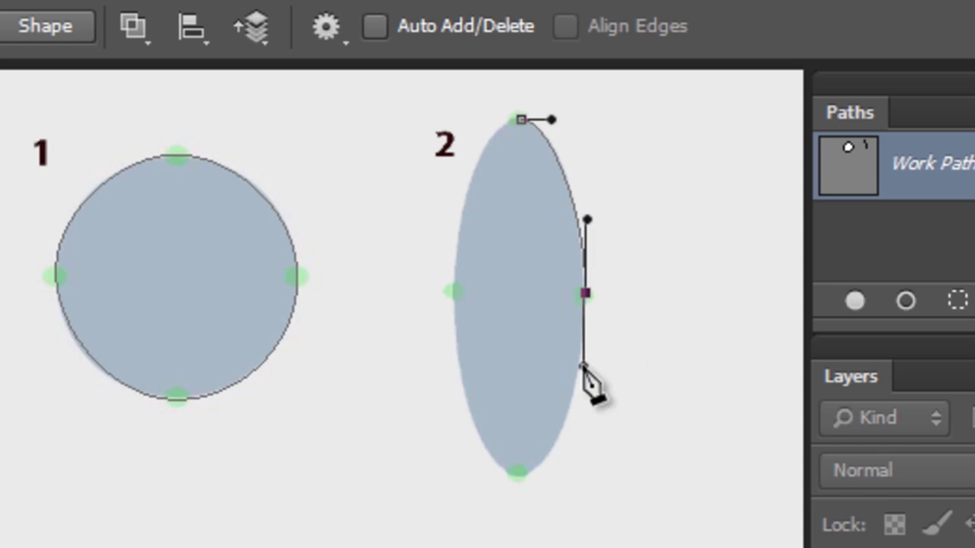
{"action": "left_click_drag", "start_coordinate": [520, 473], "coordinate": [486, 472]}
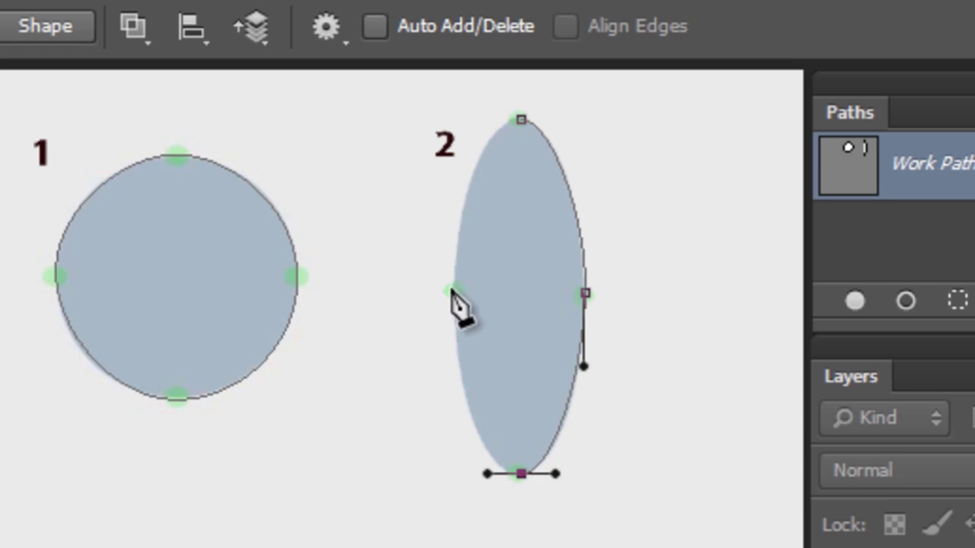
{"action": "left_click_drag", "start_coordinate": [452, 291], "coordinate": [449, 188]}
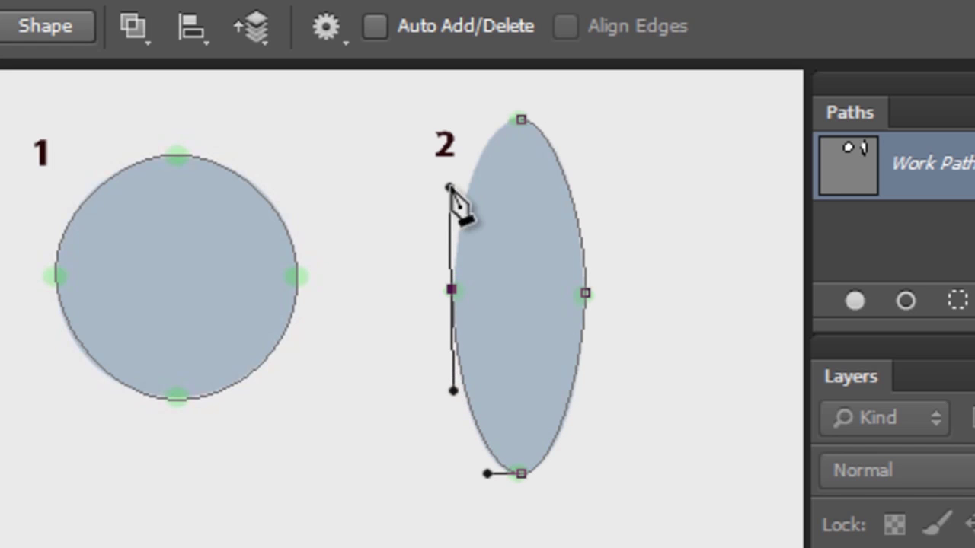
{"action": "left_click", "coordinate": [521, 120]}
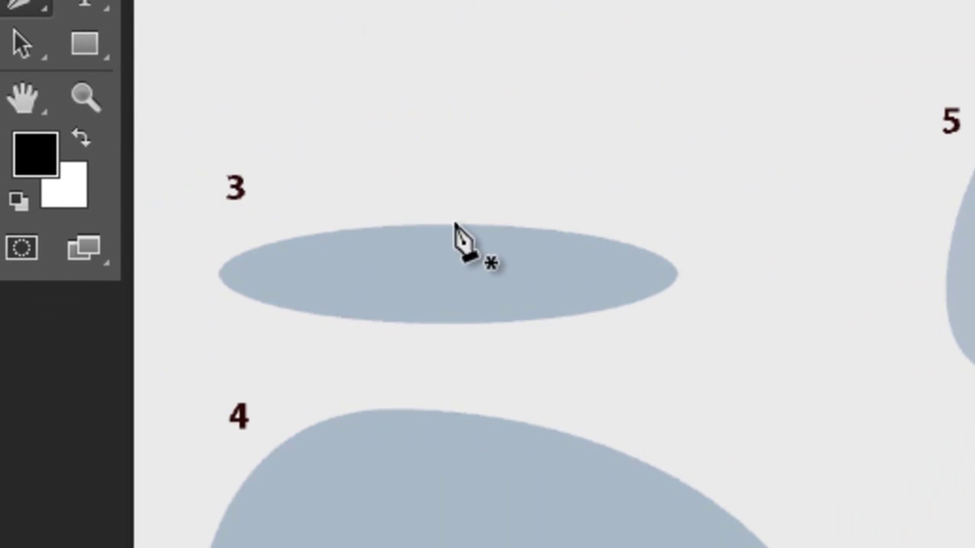
- Outline wide ellipse 3 with smooth anchors at its top, right end, bottom and left end
{"action": "left_click_drag", "start_coordinate": [429, 246], "coordinate": [611, 224]}
{"action": "left_click_drag", "start_coordinate": [675, 273], "coordinate": [675, 301]}
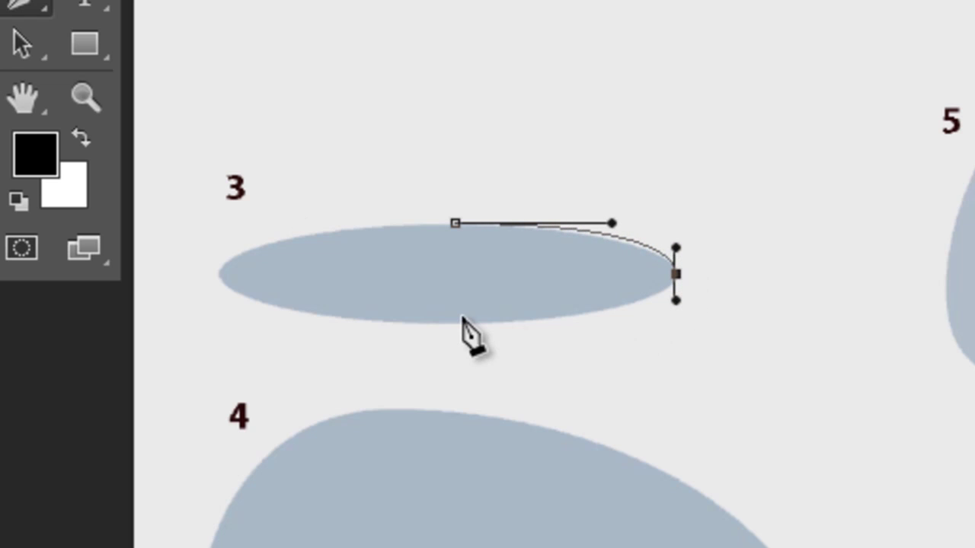
{"action": "left_click_drag", "start_coordinate": [455, 319], "coordinate": [367, 321]}
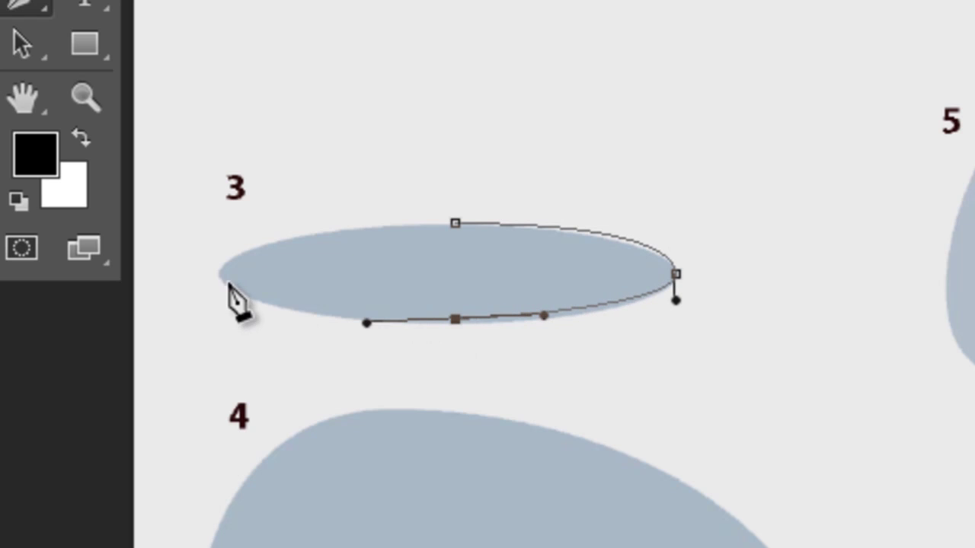
{"action": "left_click_drag", "start_coordinate": [221, 270], "coordinate": [223, 236]}
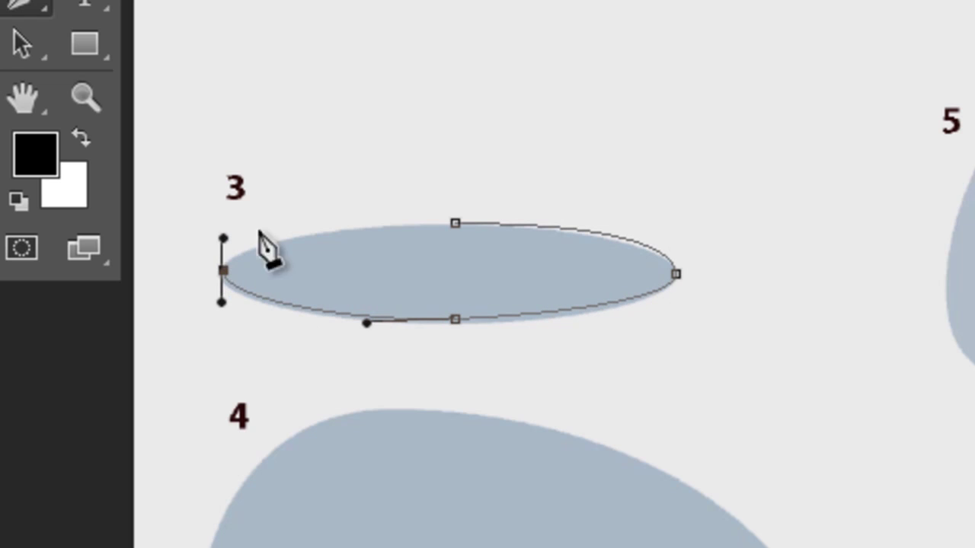
{"action": "left_click", "coordinate": [454, 223]}
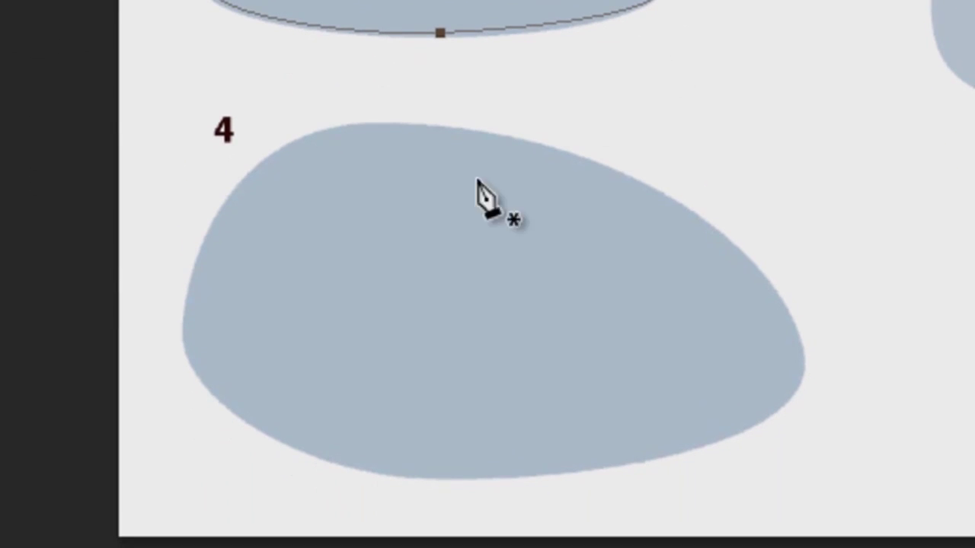
{"action": "left_click_drag", "start_coordinate": [391, 124], "coordinate": [631, 128]}
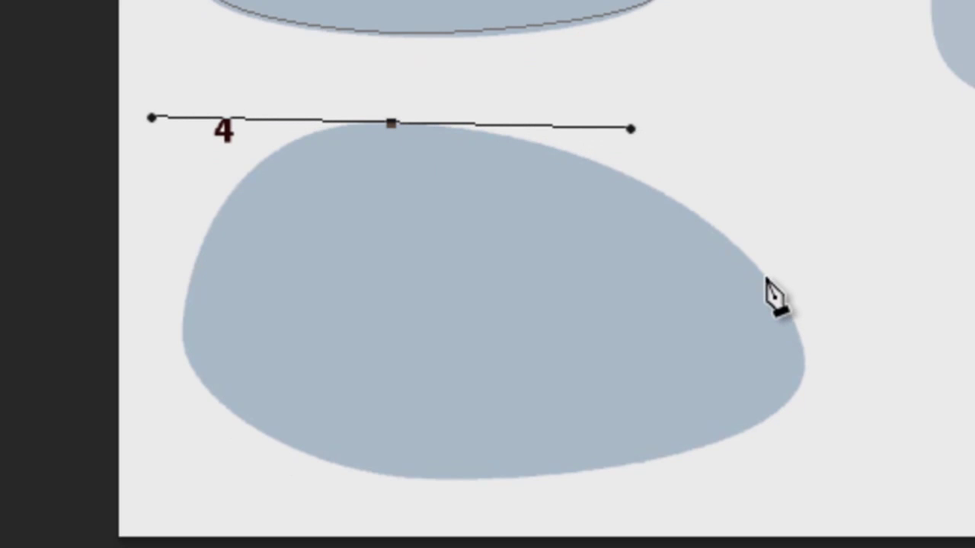
{"action": "left_click_drag", "start_coordinate": [765, 276], "coordinate": [923, 447]}
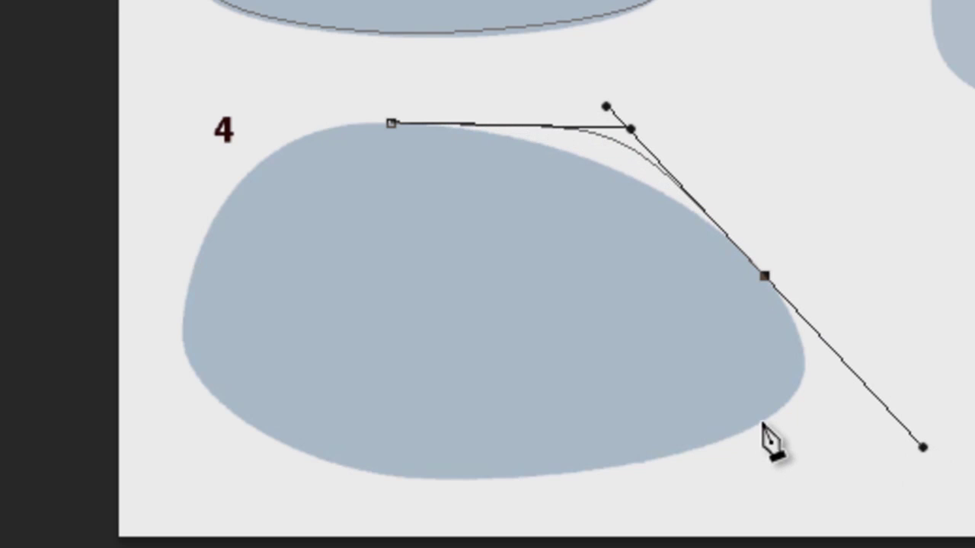
{"action": "left_click_drag", "start_coordinate": [762, 423], "coordinate": [594, 504]}
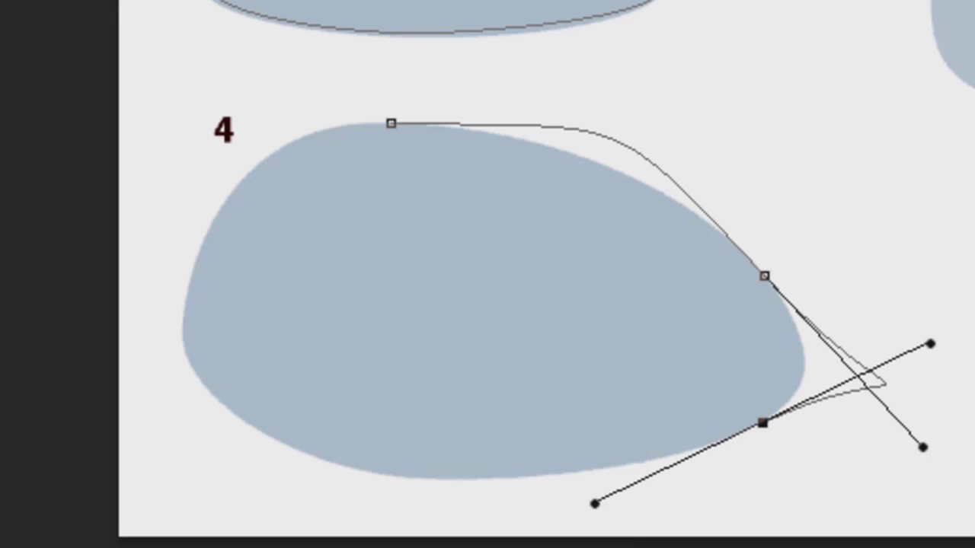
{"action": "key", "text": "a"}
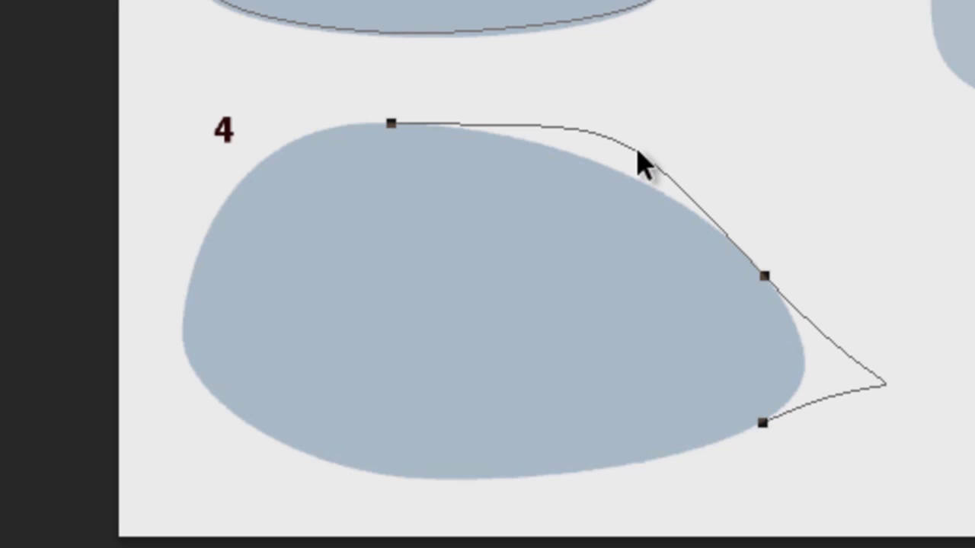
{"action": "key", "text": "Delete"}
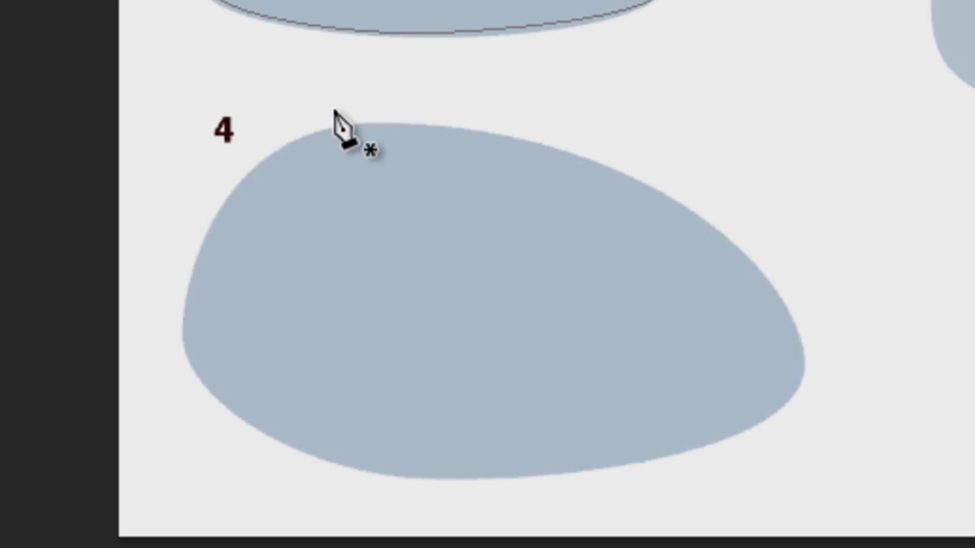
- Trace shape 4 with five smooth anchors, close the path, and dismiss it with Escape
{"action": "left_click_drag", "start_coordinate": [346, 127], "coordinate": [449, 106]}
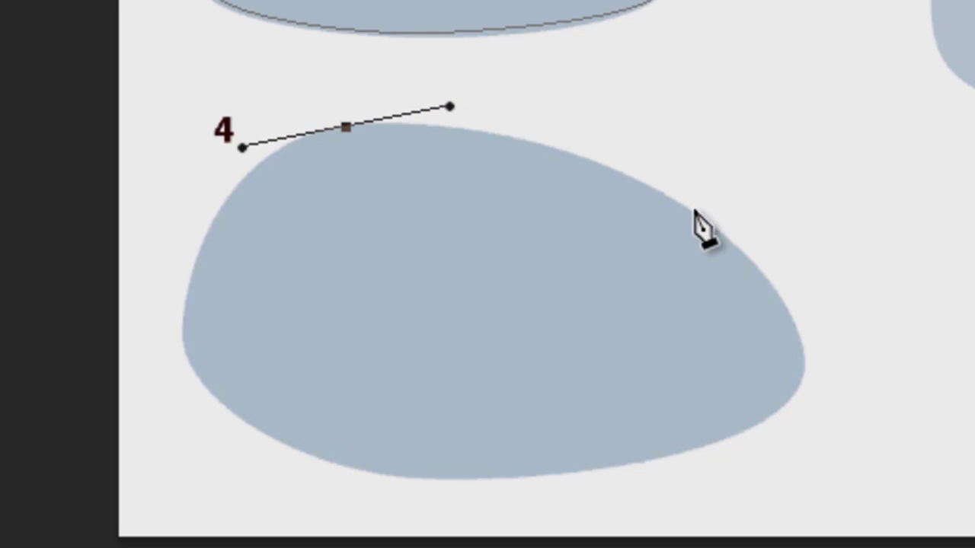
{"action": "left_click_drag", "start_coordinate": [683, 206], "coordinate": [746, 252]}
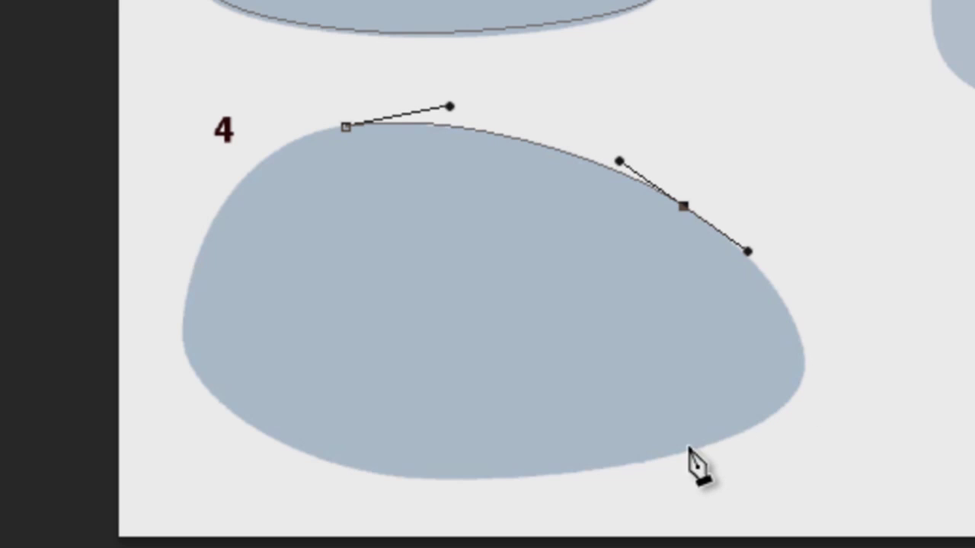
{"action": "left_click_drag", "start_coordinate": [717, 443], "coordinate": [536, 515]}
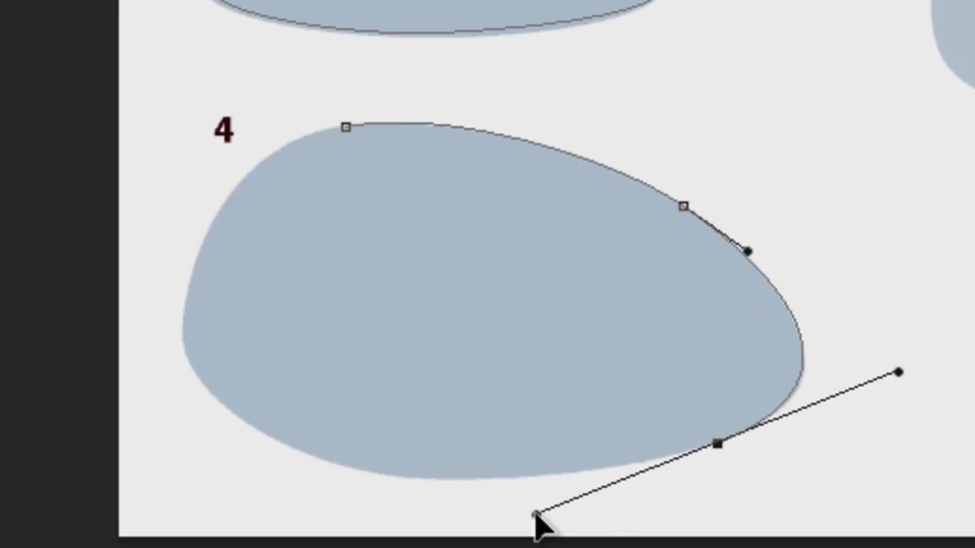
{"action": "left_click_drag", "start_coordinate": [244, 423], "coordinate": [191, 377]}
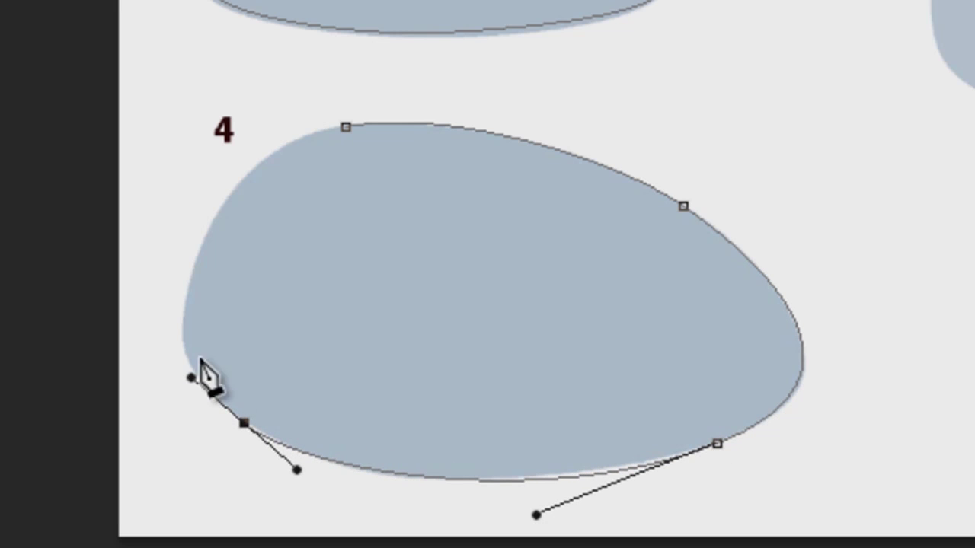
{"action": "left_click_drag", "start_coordinate": [214, 216], "coordinate": [276, 100]}
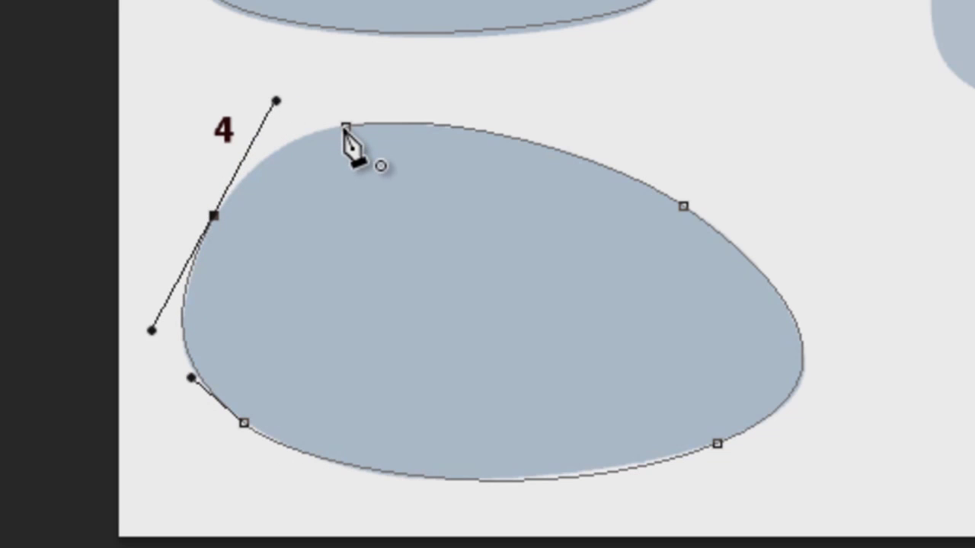
{"action": "left_click", "coordinate": [345, 127]}
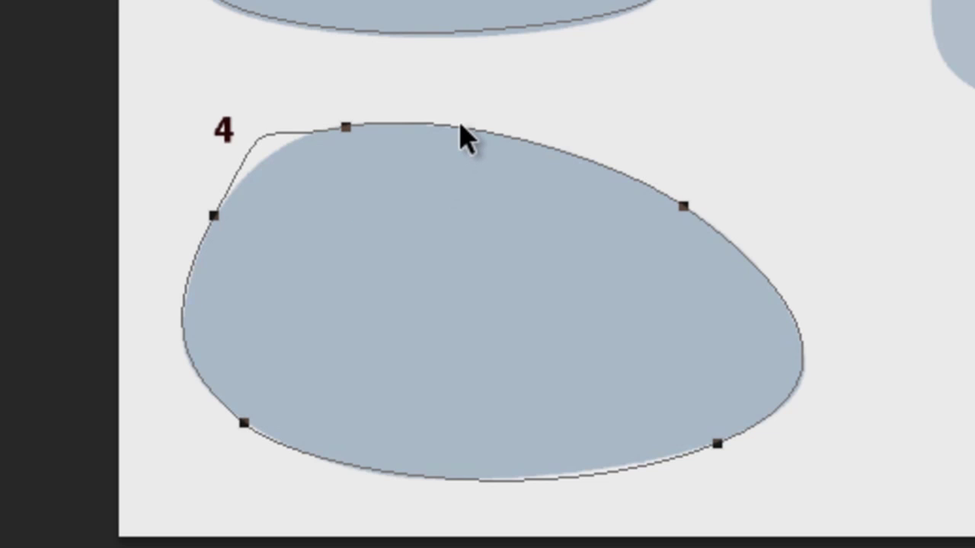
{"action": "key", "text": "Escape"}
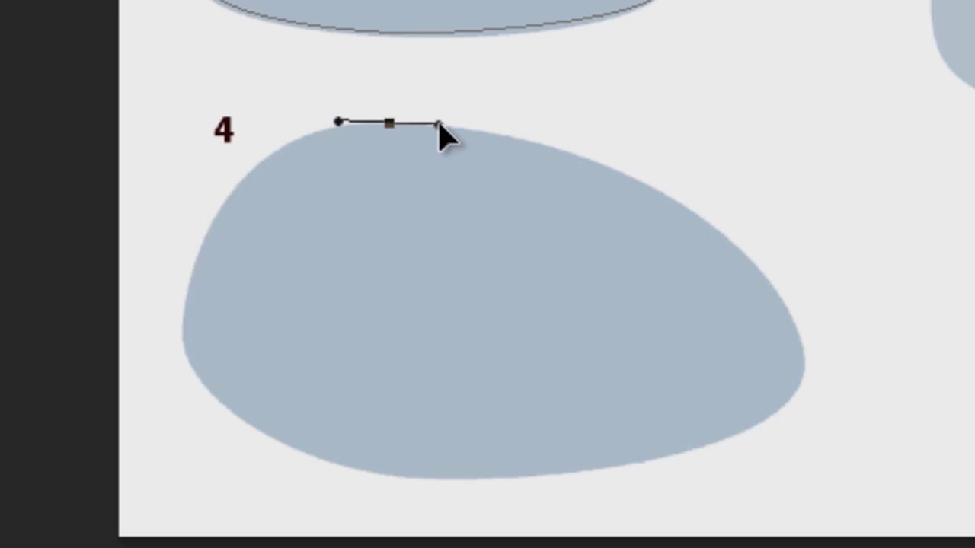
- Begin shape 4's path at its top with smooth anchors at the right edge and bottom
{"action": "left_click_drag", "start_coordinate": [439, 124], "coordinate": [478, 122]}
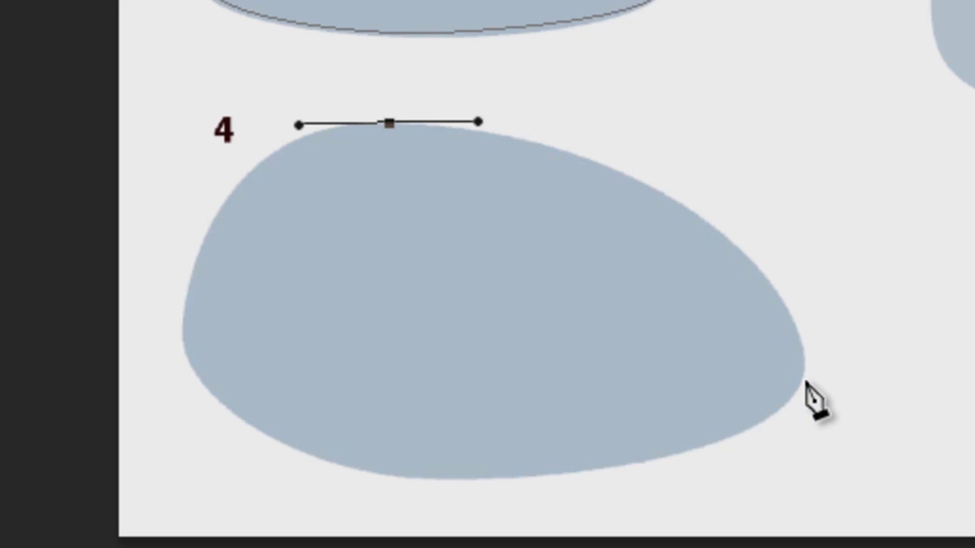
{"action": "left_click_drag", "start_coordinate": [806, 362], "coordinate": [806, 517]}
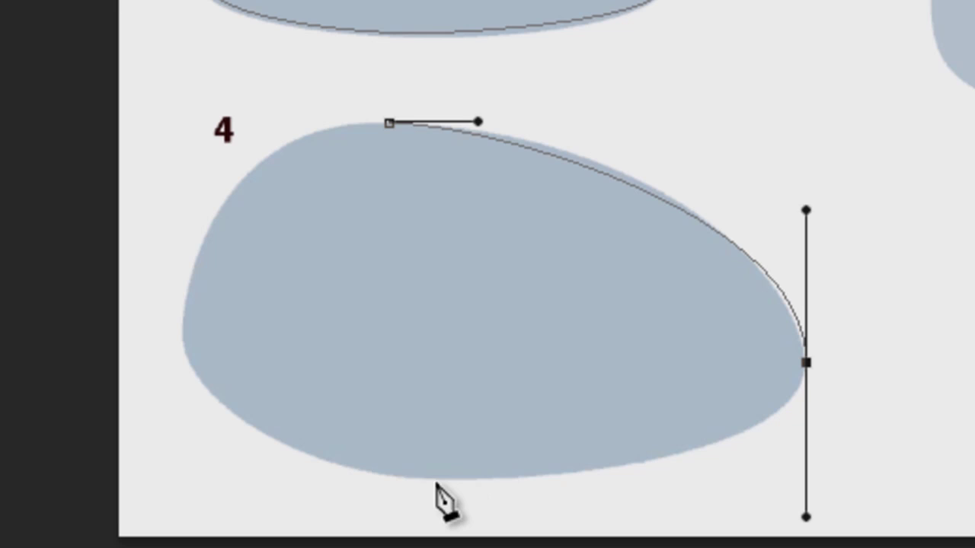
{"action": "left_click_drag", "start_coordinate": [461, 483], "coordinate": [359, 488]}
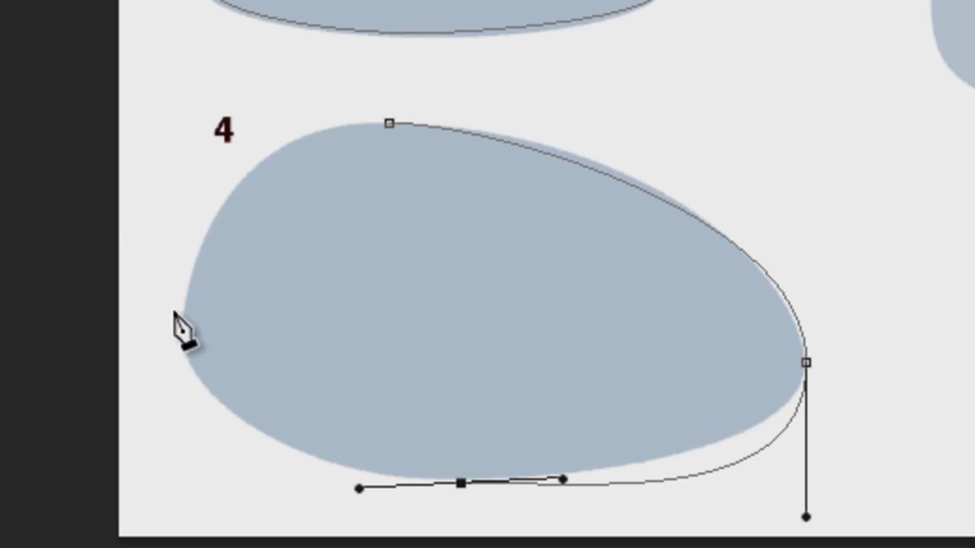
{"action": "left_click", "coordinate": [645, 194], "text": "ctrl"}
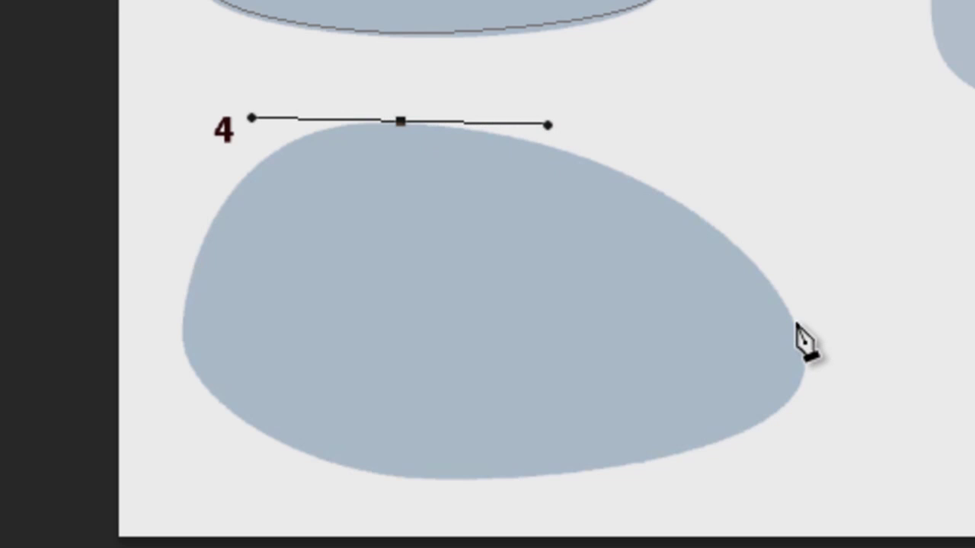
- Complete shape 4's path with right, bottom and left anchors, closing at the top, then start shape 5
{"action": "left_click_drag", "start_coordinate": [799, 332], "coordinate": [853, 462]}
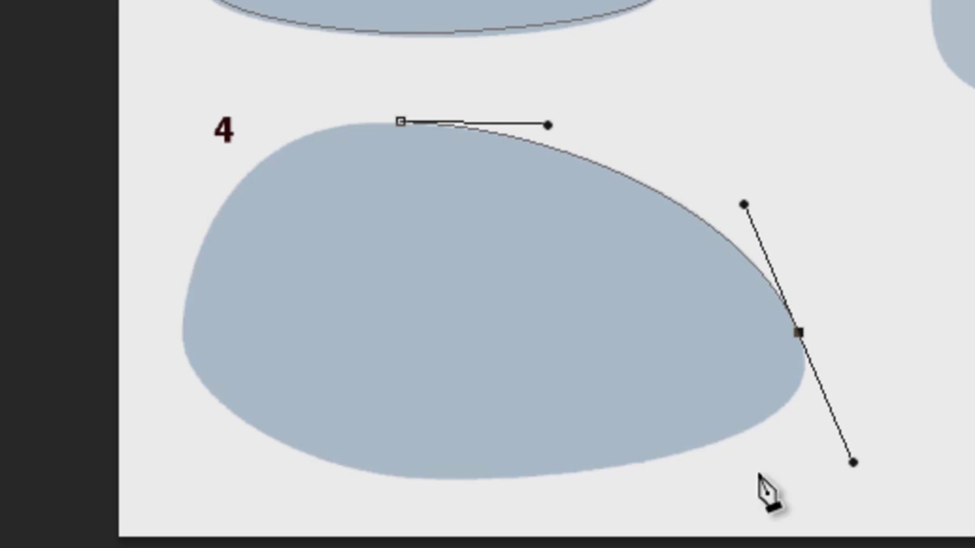
{"action": "left_click", "coordinate": [522, 479]}
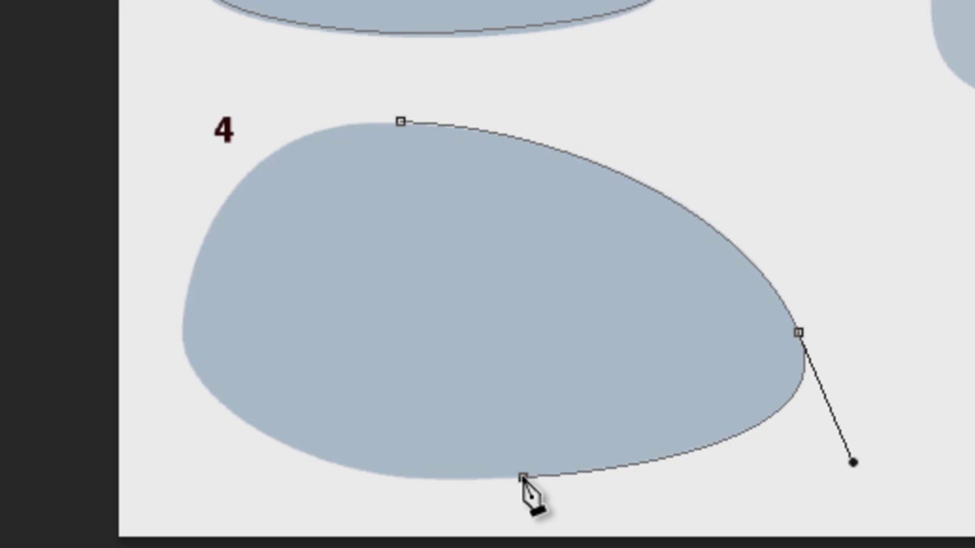
{"action": "left_click_drag", "start_coordinate": [522, 479], "coordinate": [488, 480]}
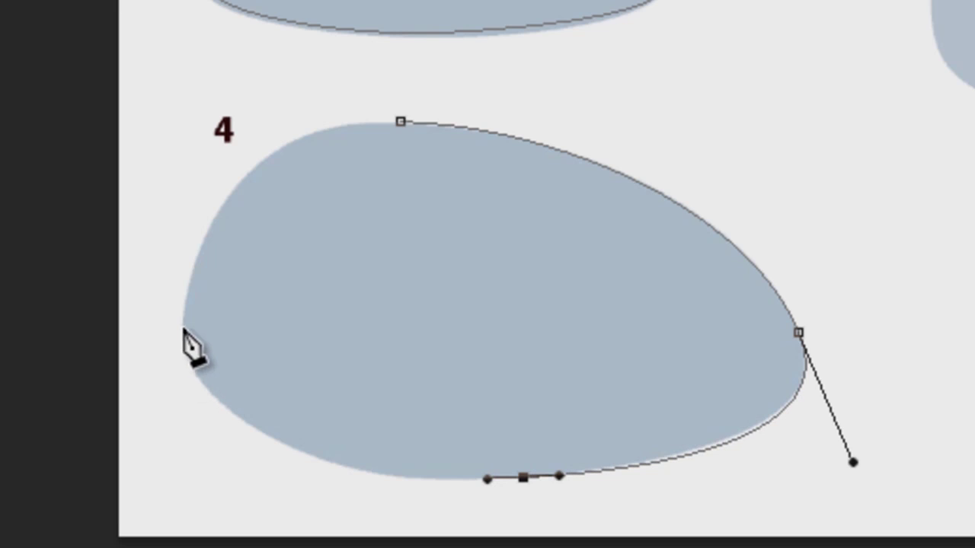
{"action": "left_click_drag", "start_coordinate": [183, 353], "coordinate": [140, 223]}
{"action": "left_click", "coordinate": [400, 122]}
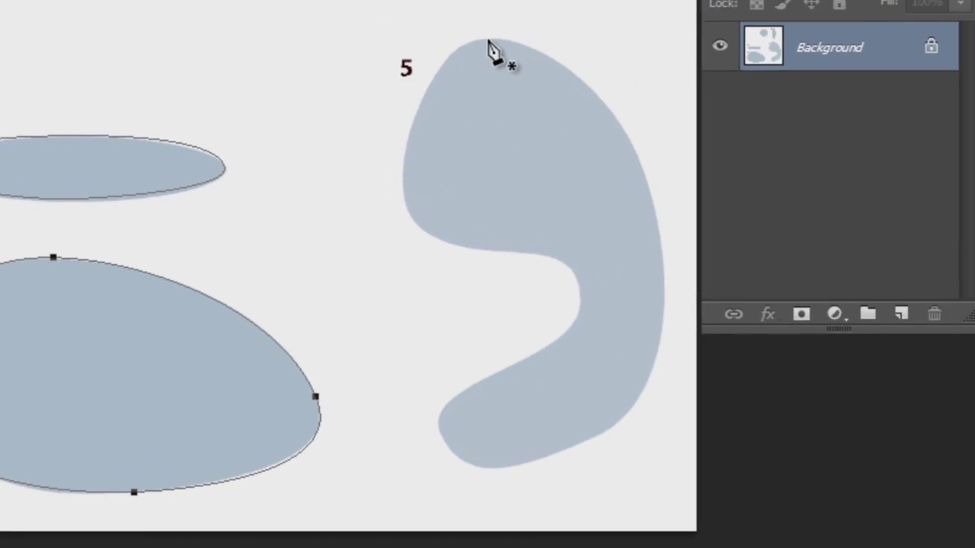
{"action": "left_click_drag", "start_coordinate": [489, 41], "coordinate": [515, 51]}
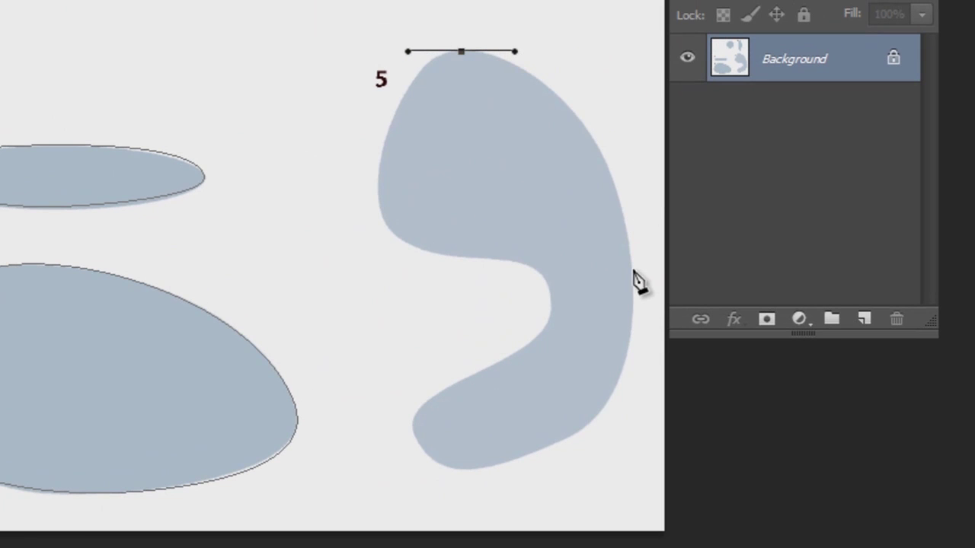
- Trace shape 5 along its right edge, bottom, lower-left end and inner curves, closing at the top
{"action": "left_click_drag", "start_coordinate": [631, 270], "coordinate": [636, 392]}
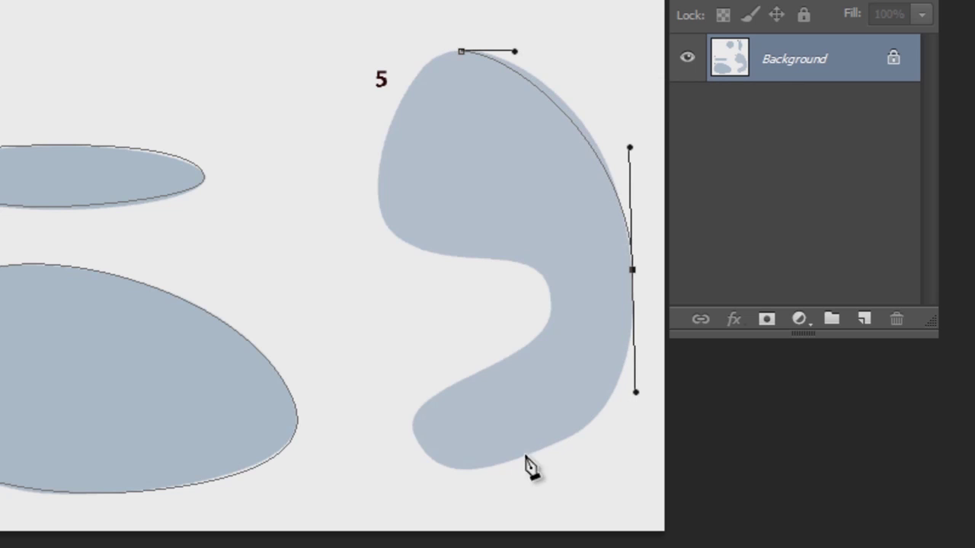
{"action": "left_click_drag", "start_coordinate": [545, 448], "coordinate": [496, 467]}
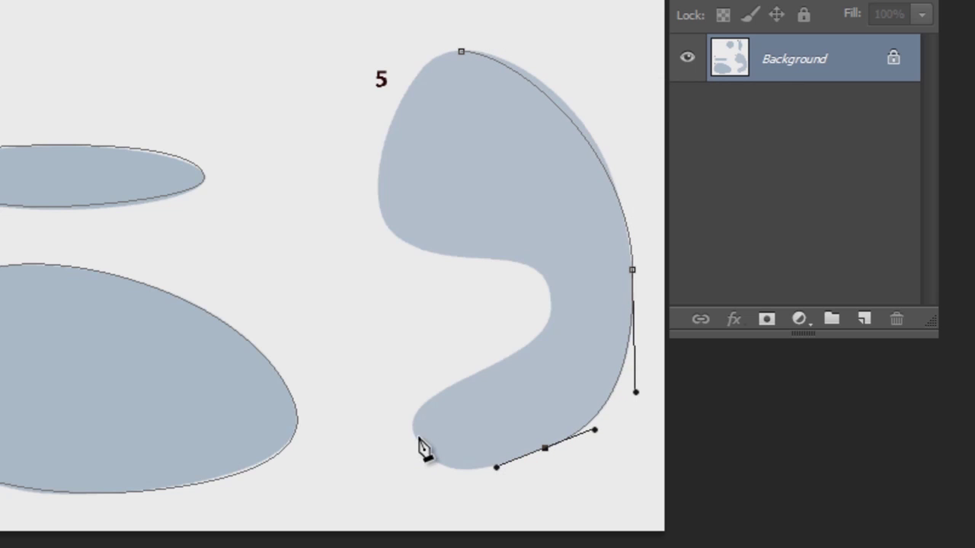
{"action": "left_click_drag", "start_coordinate": [414, 437], "coordinate": [387, 390]}
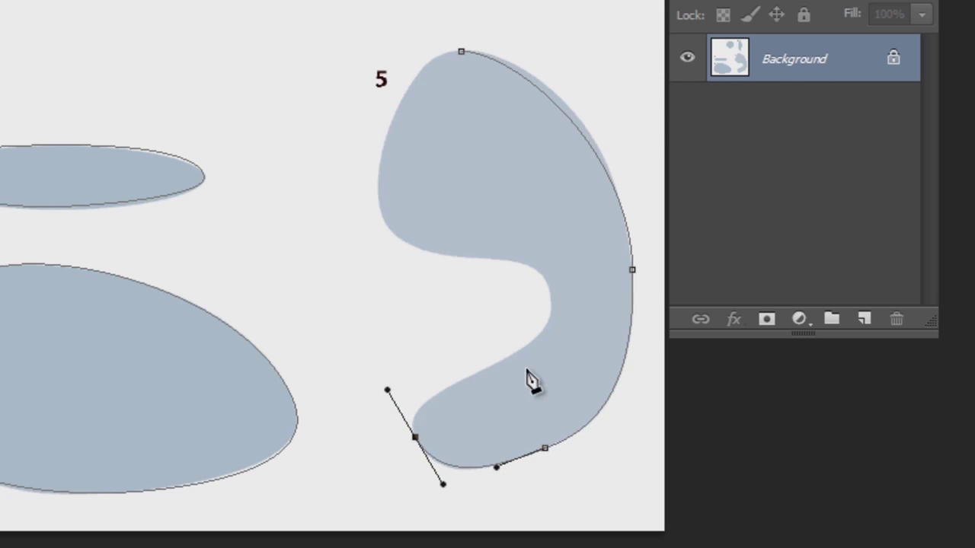
{"action": "left_click_drag", "start_coordinate": [494, 367], "coordinate": [514, 358]}
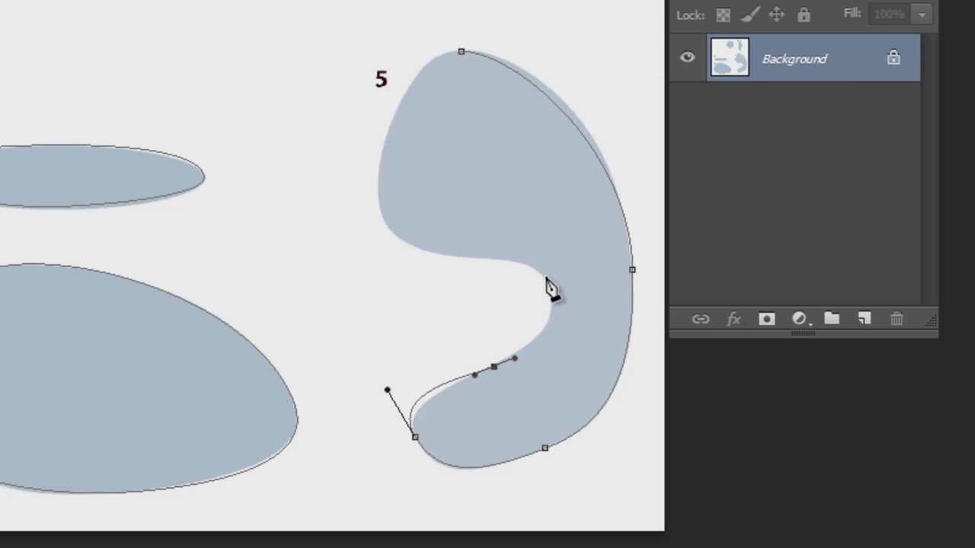
{"action": "left_click_drag", "start_coordinate": [551, 297], "coordinate": [541, 255]}
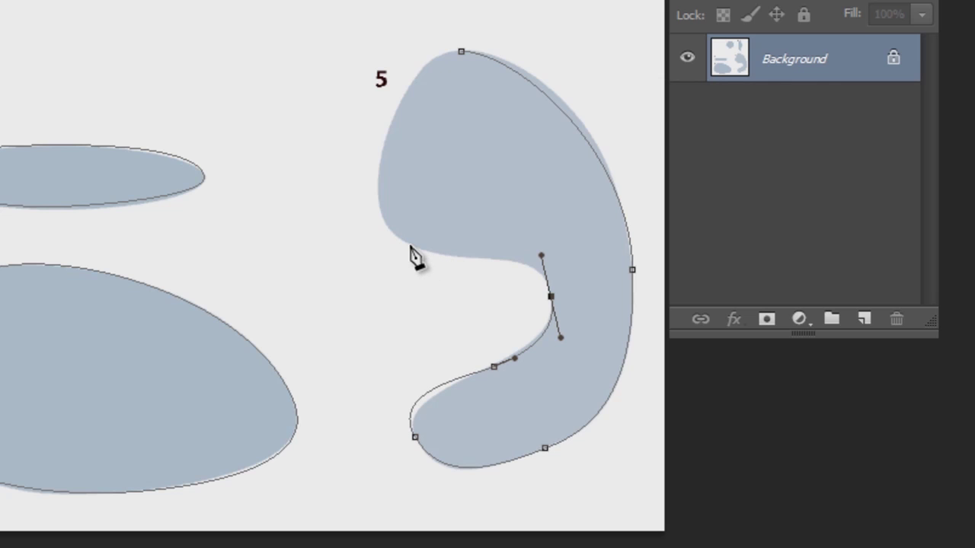
{"action": "left_click_drag", "start_coordinate": [422, 249], "coordinate": [369, 239]}
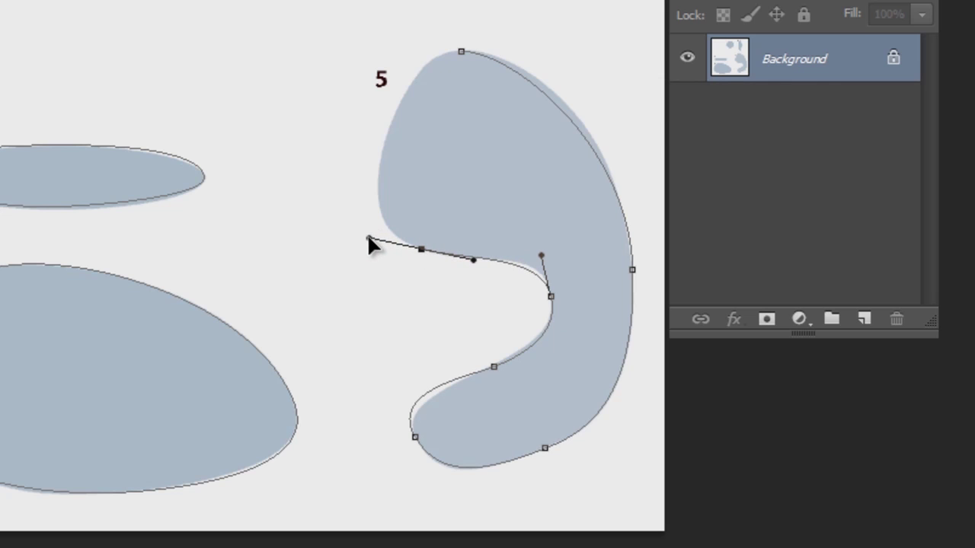
{"action": "left_click_drag", "start_coordinate": [397, 104], "coordinate": [422, 54]}
{"action": "left_click", "coordinate": [461, 53]}
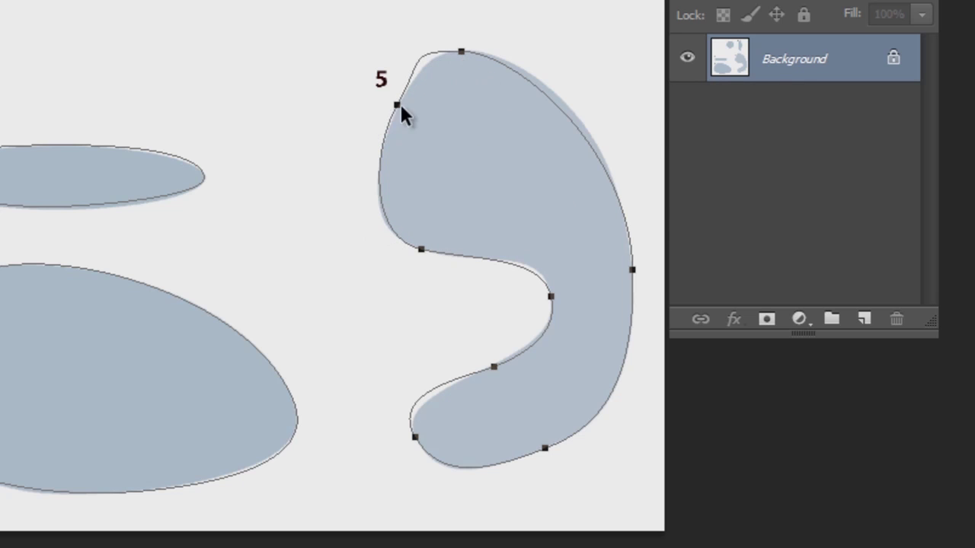
- Dismiss the old path and retrace shape 5 from its top around the right edge, bottom and inner bends
{"action": "key", "text": "Return"}
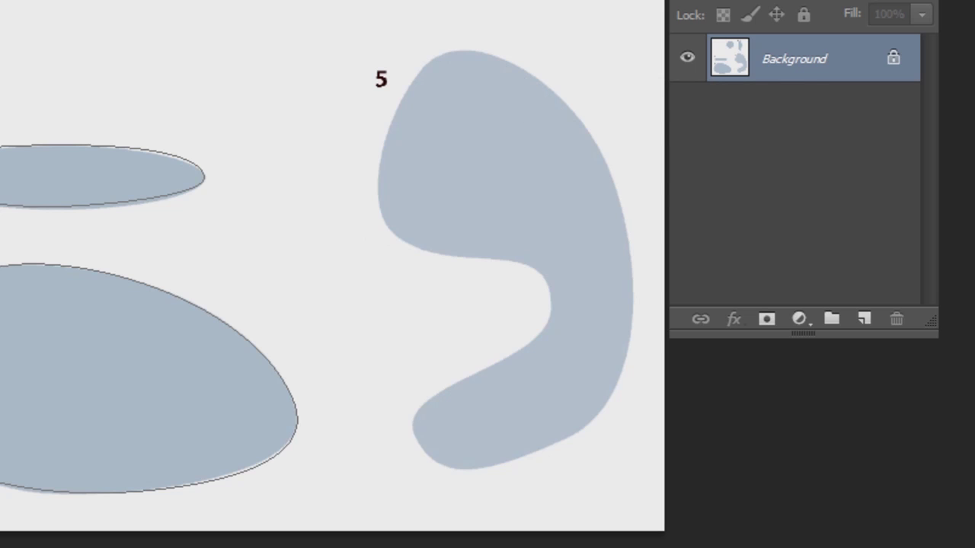
{"action": "left_click_drag", "start_coordinate": [470, 53], "coordinate": [533, 55]}
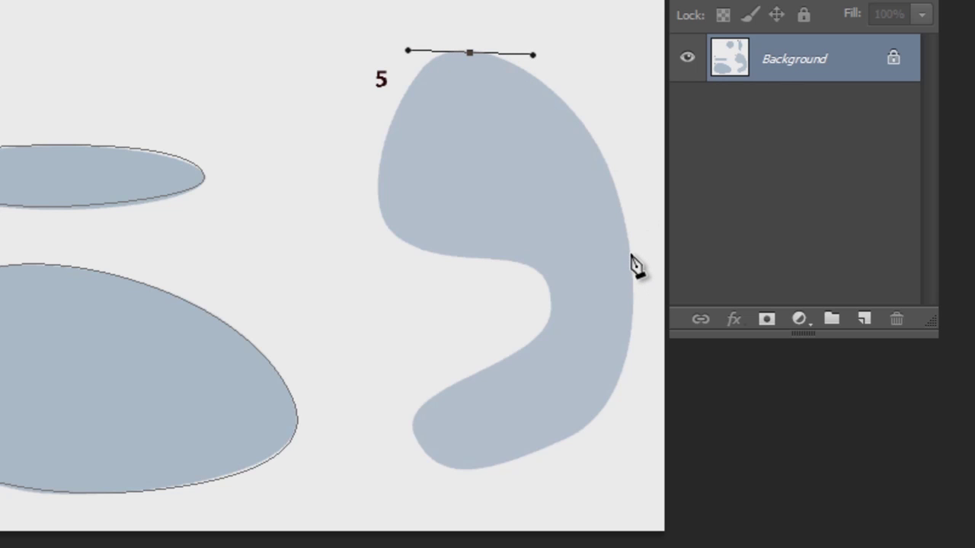
{"action": "left_click_drag", "start_coordinate": [630, 245], "coordinate": [639, 352]}
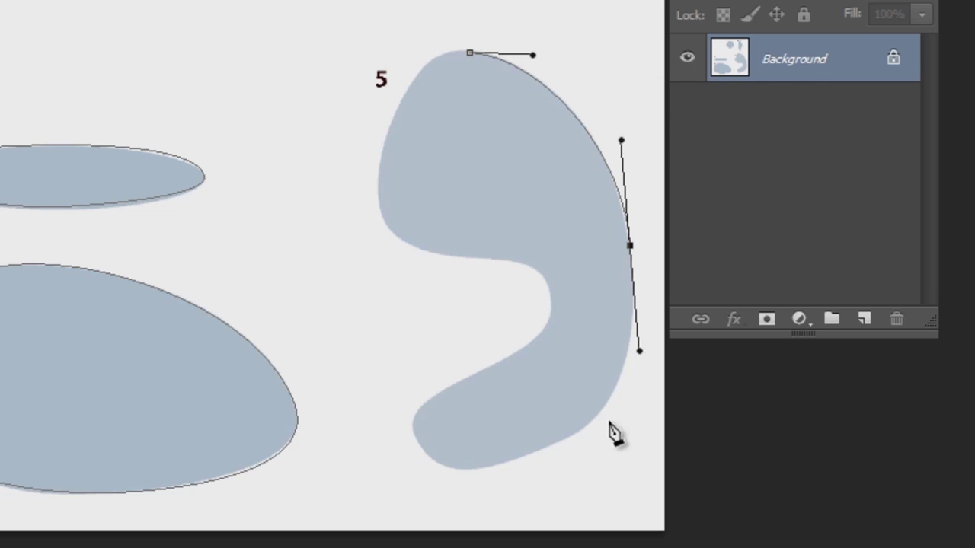
{"action": "left_click_drag", "start_coordinate": [563, 441], "coordinate": [508, 467]}
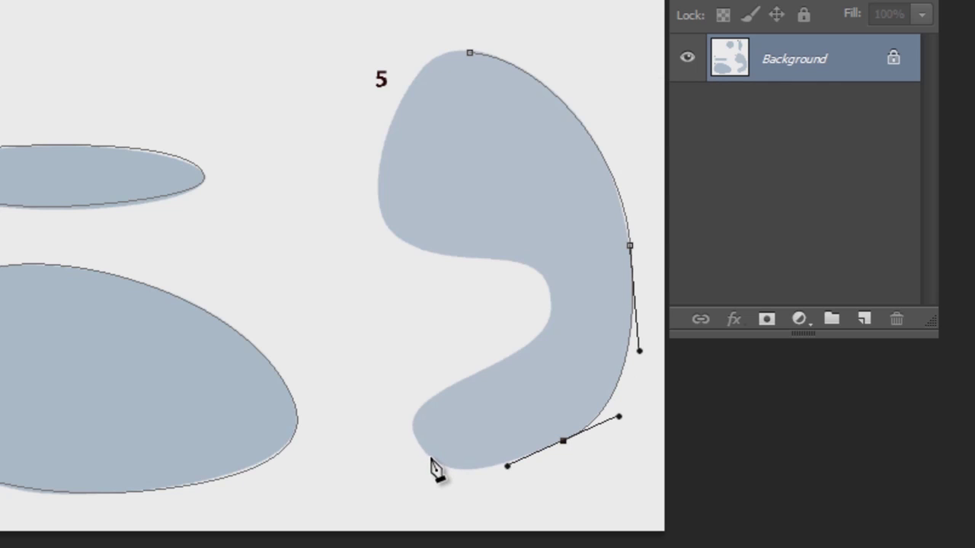
{"action": "left_click_drag", "start_coordinate": [430, 458], "coordinate": [409, 438]}
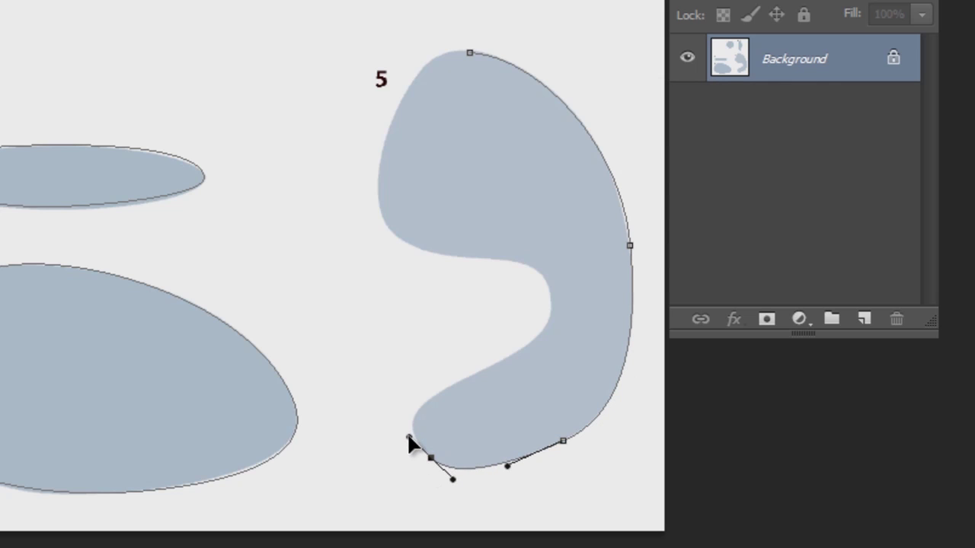
{"action": "left_click_drag", "start_coordinate": [450, 389], "coordinate": [500, 362]}
{"action": "left_click_drag", "start_coordinate": [552, 296], "coordinate": [544, 252]}
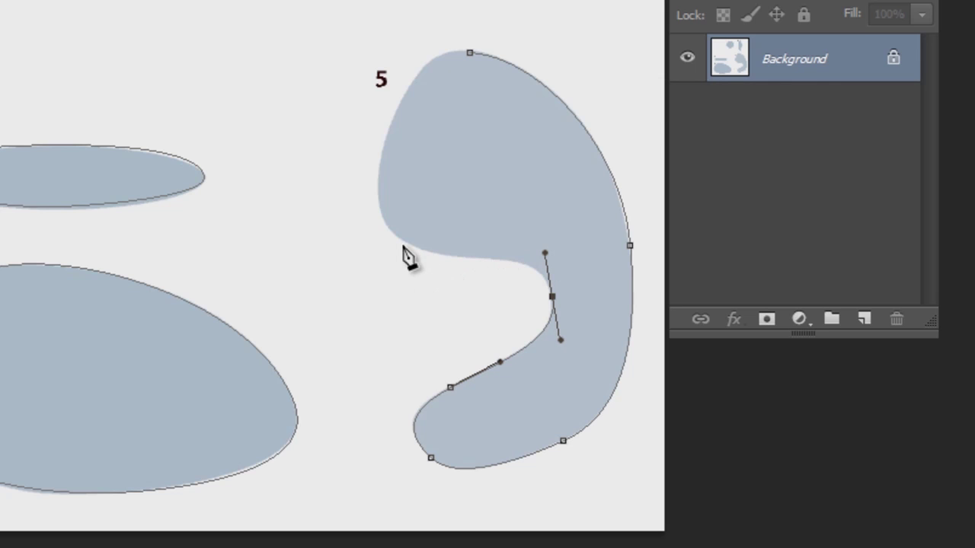
{"action": "left_click_drag", "start_coordinate": [391, 231], "coordinate": [369, 182]}
- Close shape 5's path on its top anchor, dragging to shape the closing curve
{"action": "left_click_drag", "start_coordinate": [470, 52], "coordinate": [539, 57]}
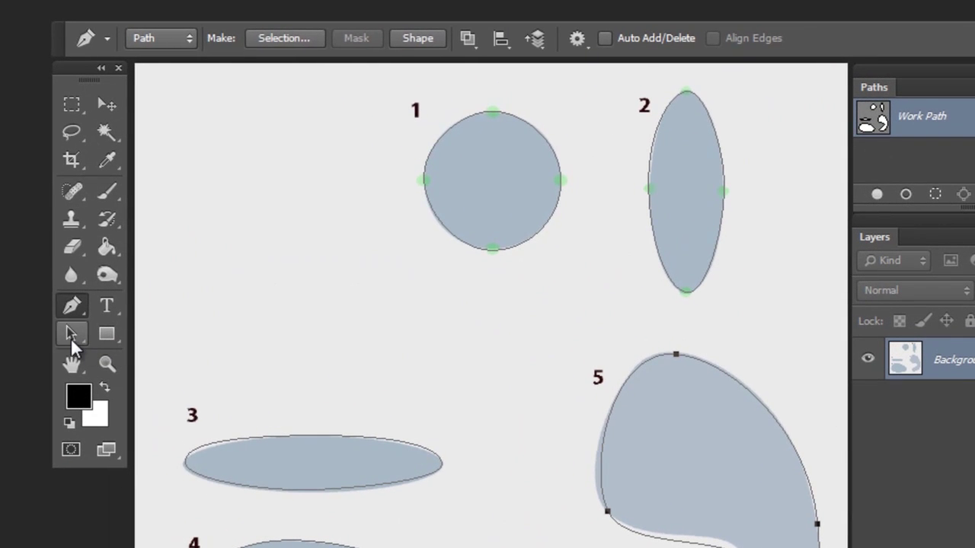
- With the Direct Selection Tool, nudge ellipse 3's left and bottom anchors slightly down
{"action": "left_click_drag", "start_coordinate": [70, 337], "coordinate": [145, 347]}
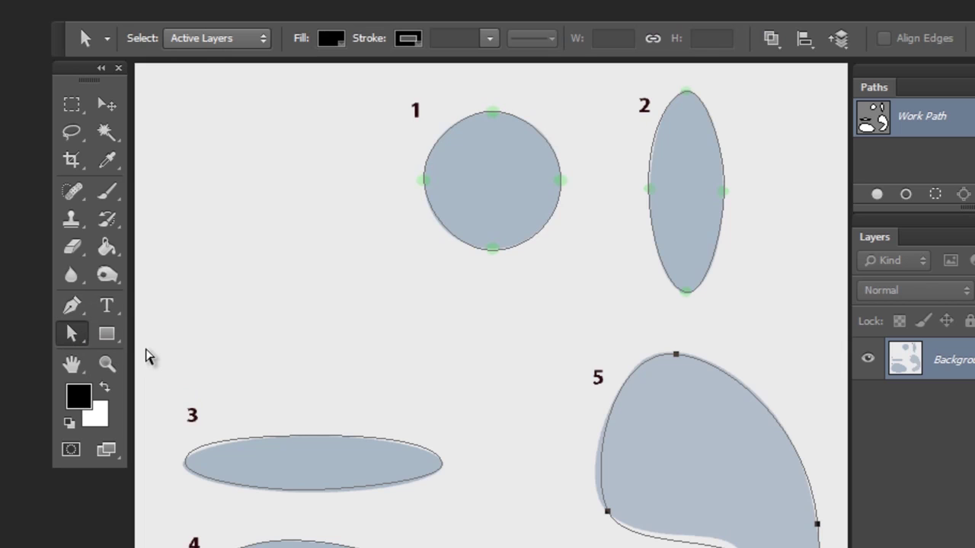
{"action": "left_click", "coordinate": [301, 442]}
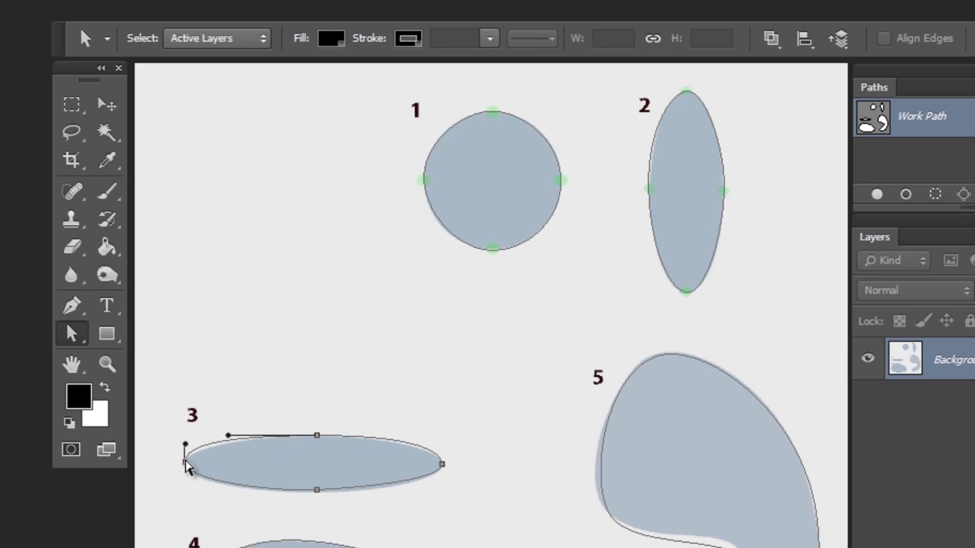
{"action": "left_click_drag", "start_coordinate": [186, 462], "coordinate": [188, 466]}
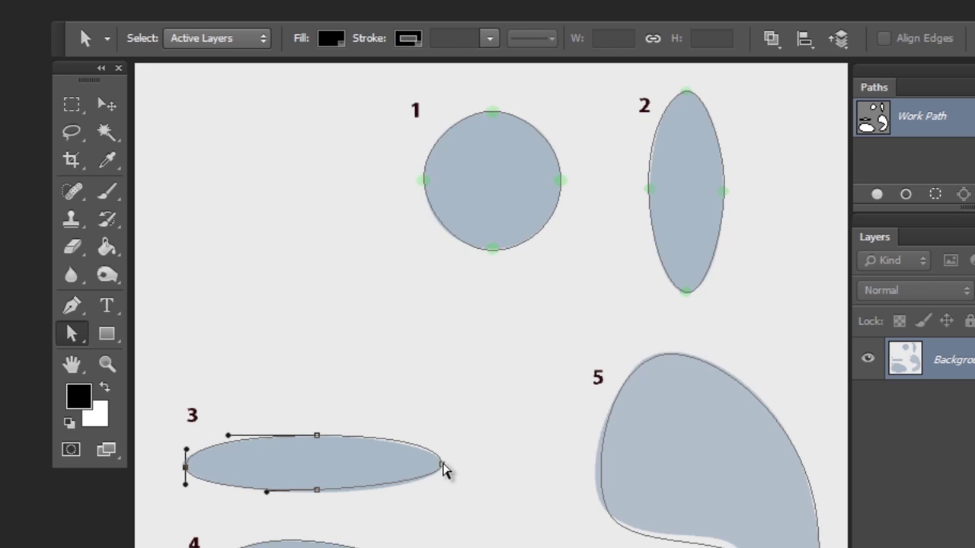
{"action": "left_click", "coordinate": [442, 465]}
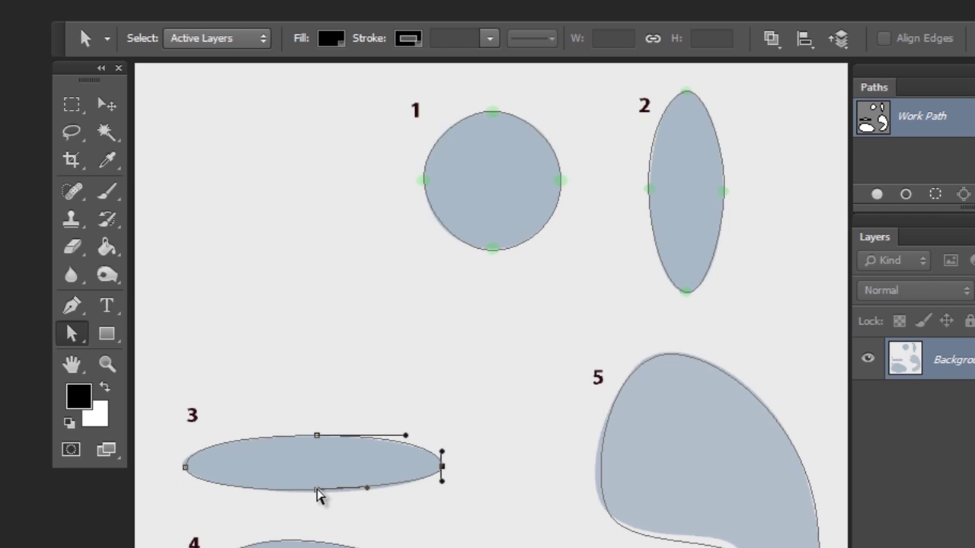
{"action": "left_click_drag", "start_coordinate": [317, 491], "coordinate": [319, 496]}
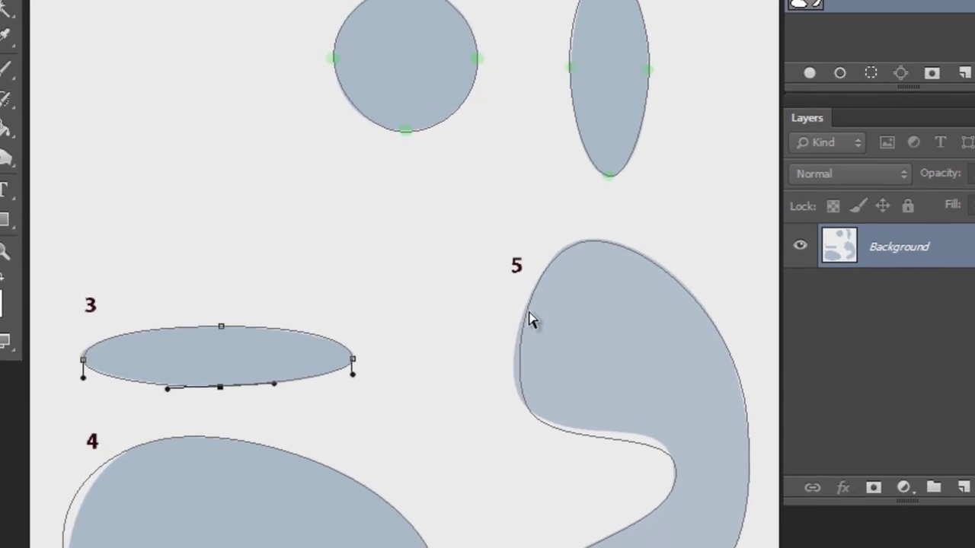
- Move shape 5's left anchor up and left and nudge its right anchor onto the edge
{"action": "left_click", "coordinate": [607, 429]}
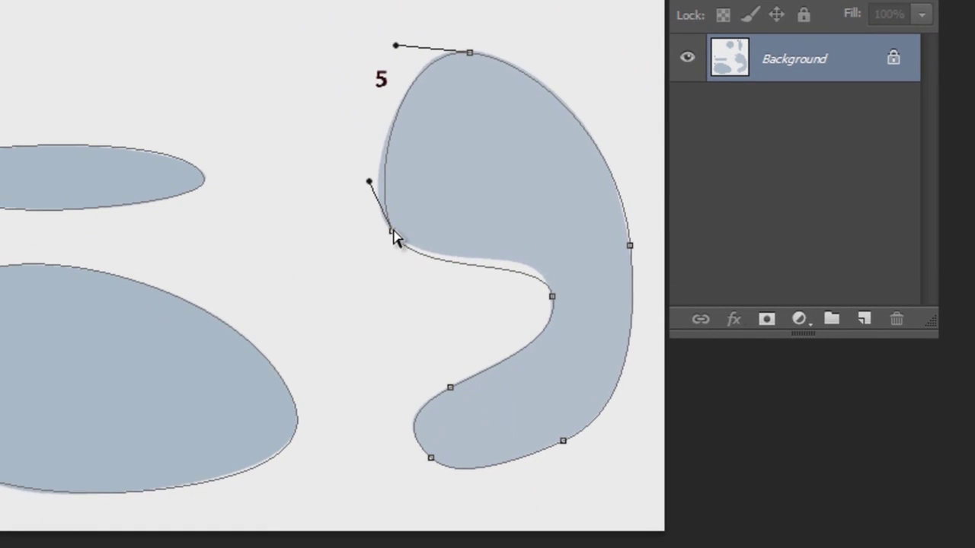
{"action": "left_click_drag", "start_coordinate": [431, 282], "coordinate": [421, 271]}
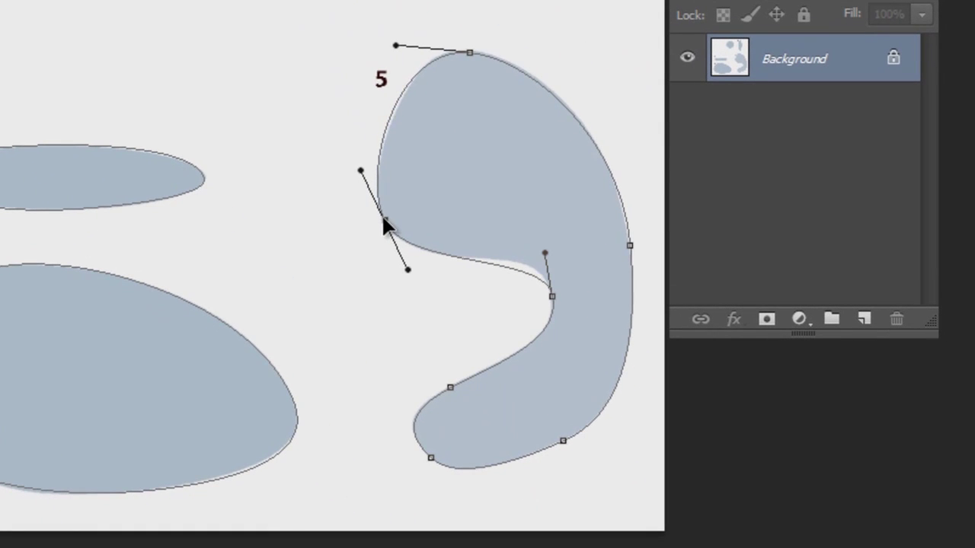
{"action": "left_click", "coordinate": [552, 296]}
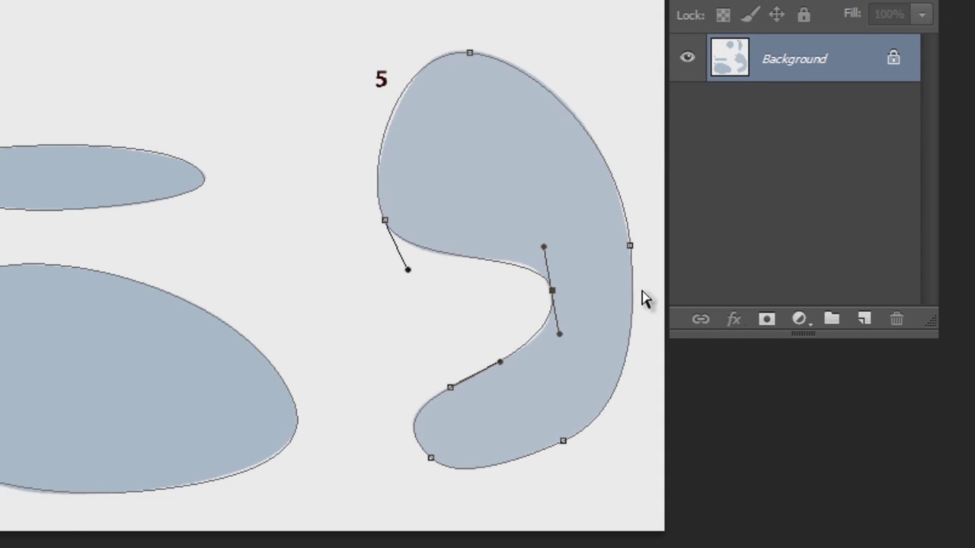
{"action": "left_click", "coordinate": [630, 247]}
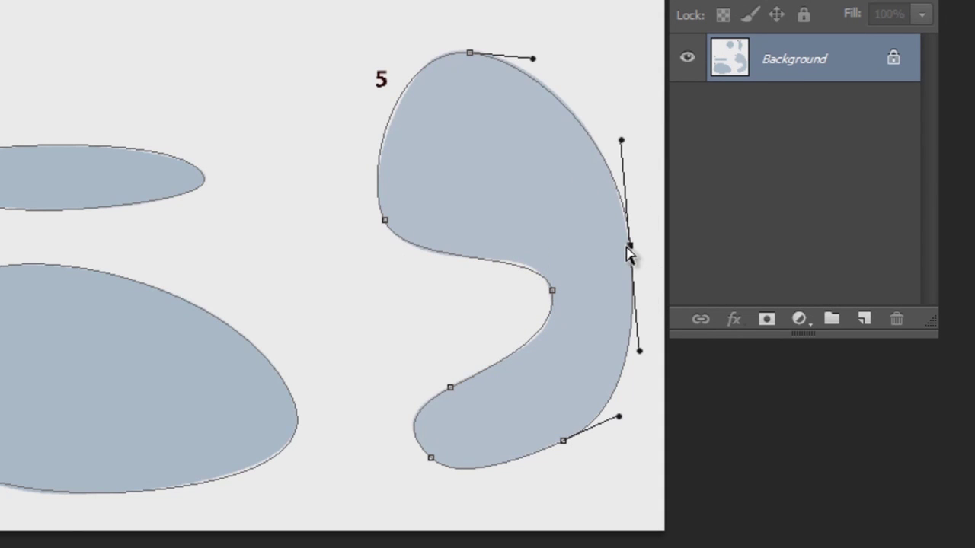
{"action": "left_click_drag", "start_coordinate": [626, 246], "coordinate": [627, 249]}
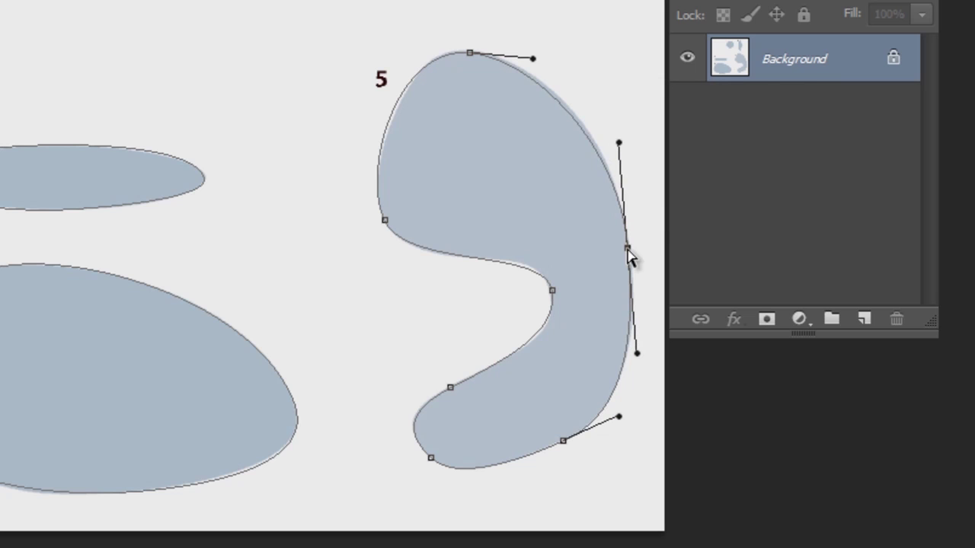
{"action": "left_click", "coordinate": [470, 54]}
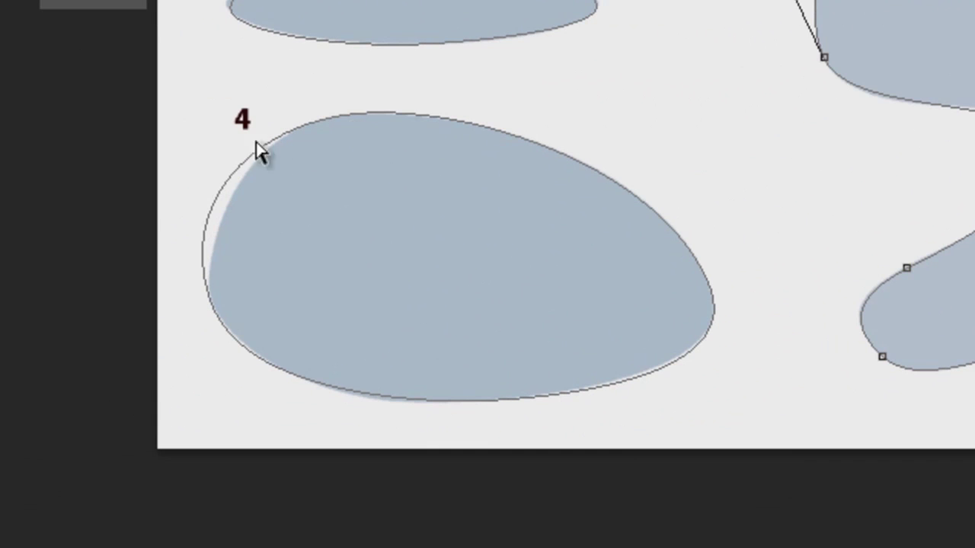
- Shift shape 4's left anchor slightly down and right
{"action": "left_click", "coordinate": [242, 179]}
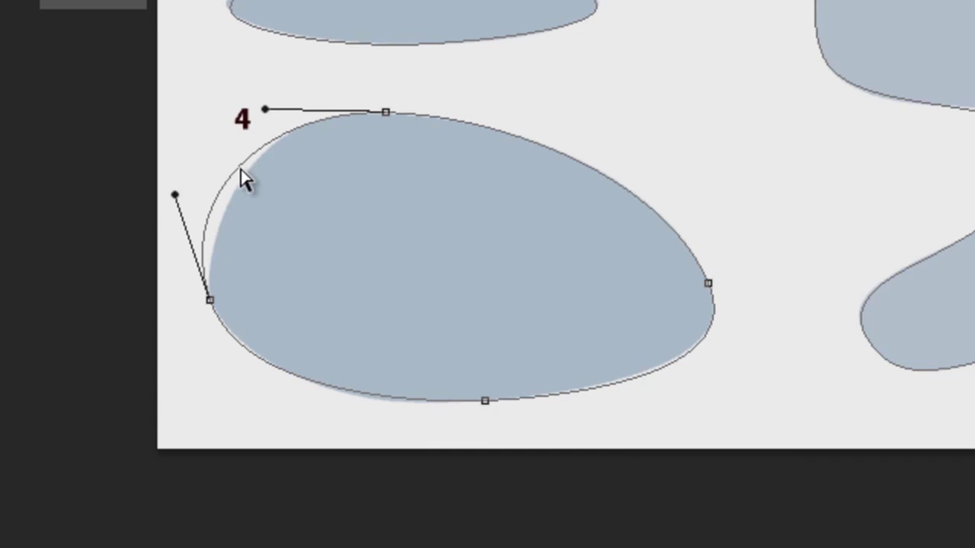
{"action": "left_click", "coordinate": [390, 112]}
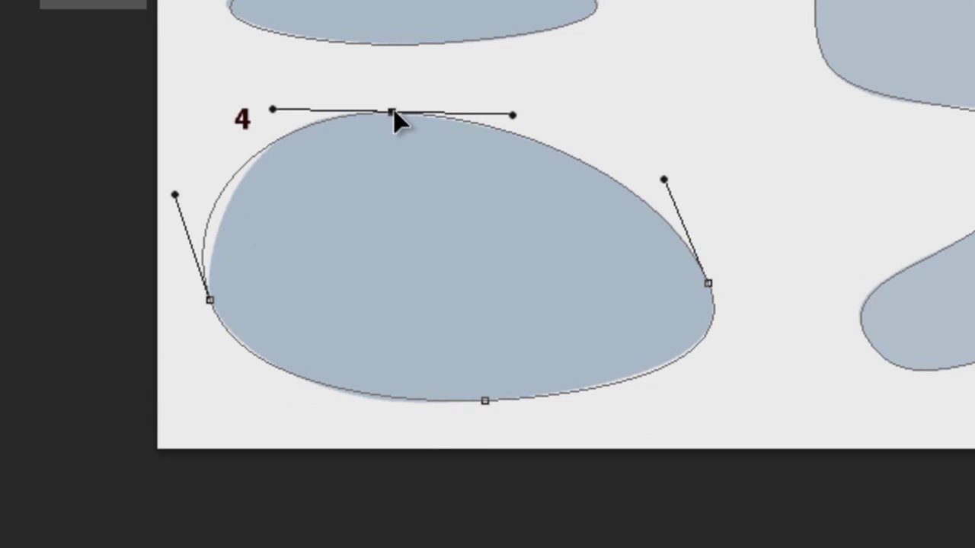
{"action": "left_click", "coordinate": [212, 301]}
{"action": "left_click_drag", "start_coordinate": [215, 313], "coordinate": [217, 300]}
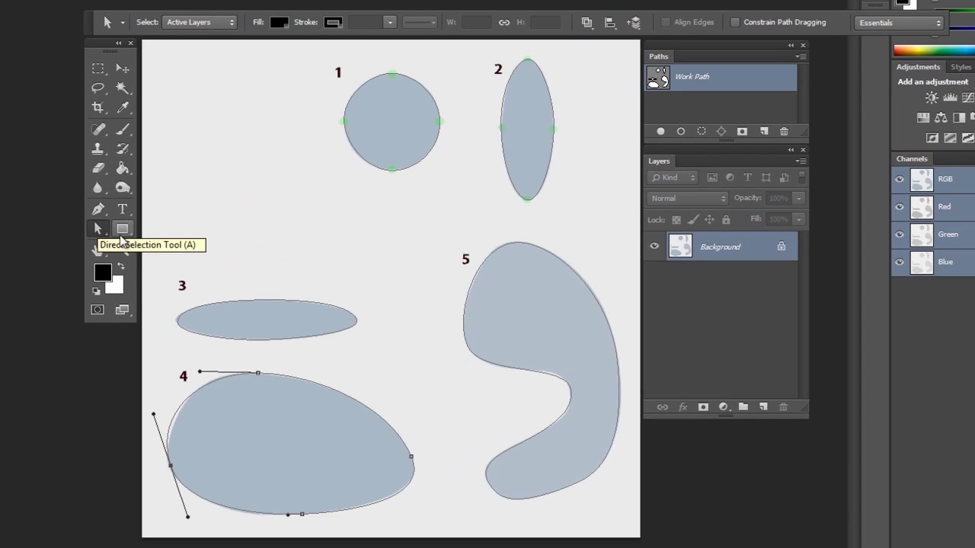
- Shorten both direction handles on ellipse 3's top anchor
{"action": "left_click", "coordinate": [288, 303]}
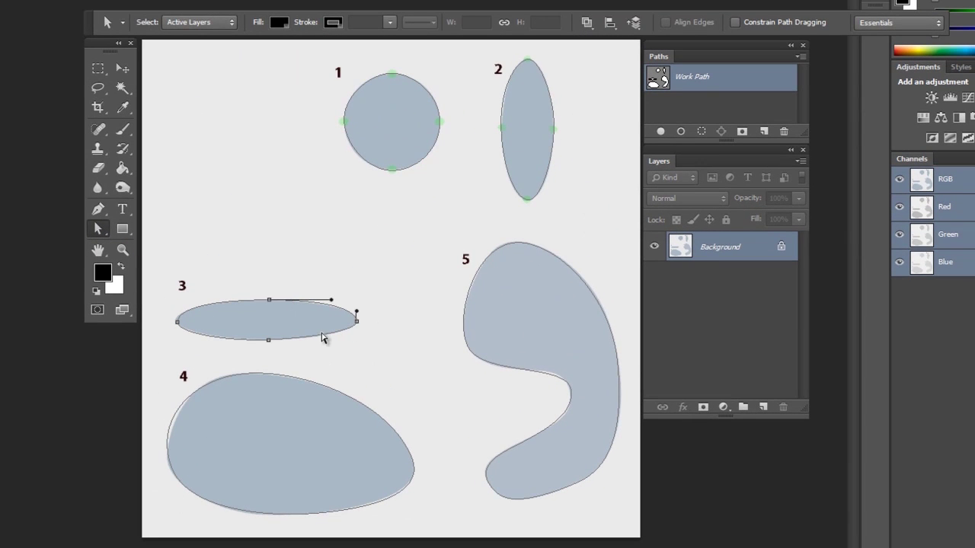
{"action": "left_click", "coordinate": [268, 301]}
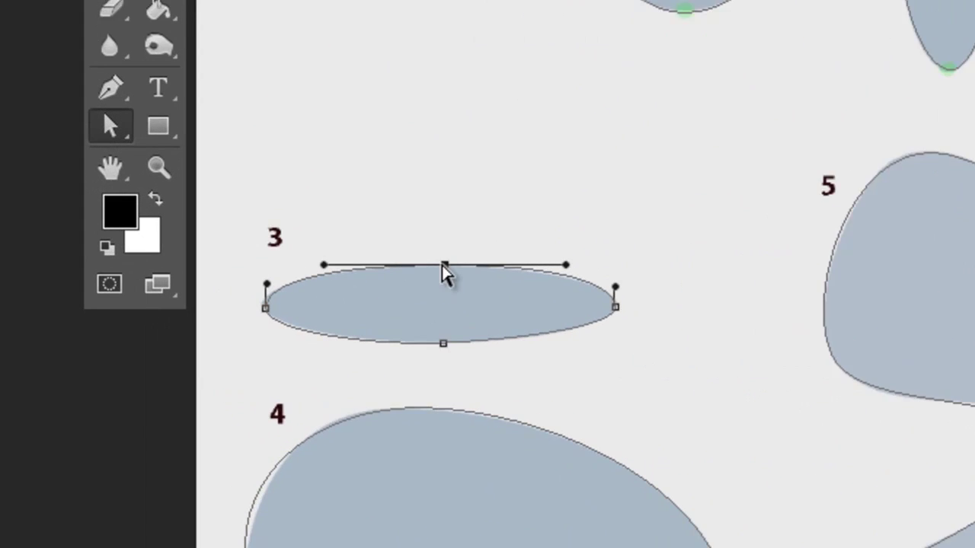
{"action": "left_click_drag", "start_coordinate": [617, 259], "coordinate": [602, 258]}
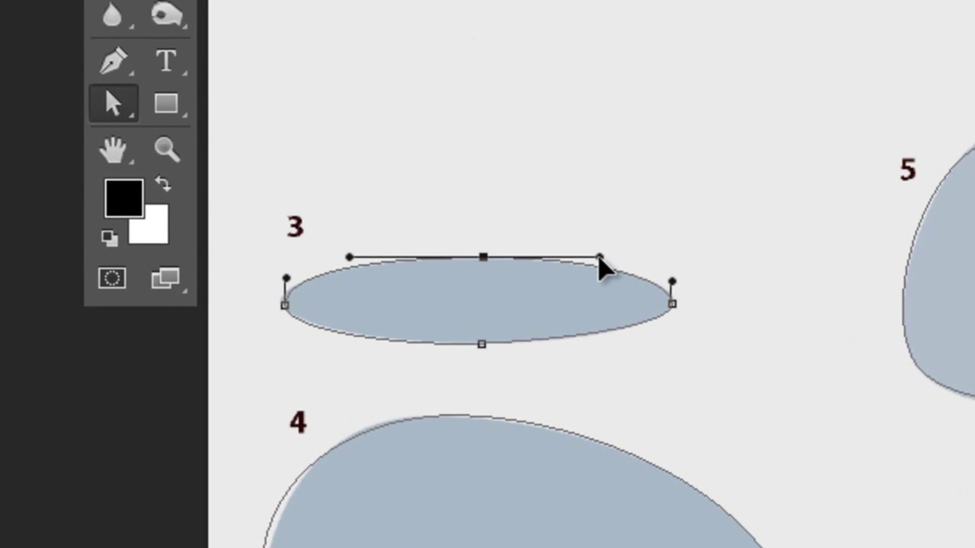
{"action": "left_click_drag", "start_coordinate": [349, 258], "coordinate": [371, 256]}
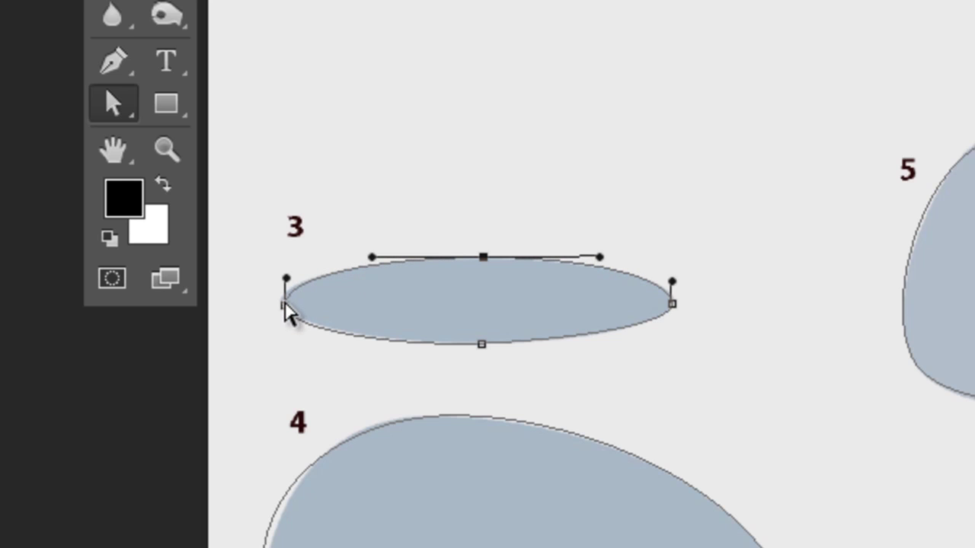
- Nudge the left anchor's lower handle and lengthen both handles of ellipse 3's bottom anchor
{"action": "left_click", "coordinate": [285, 304]}
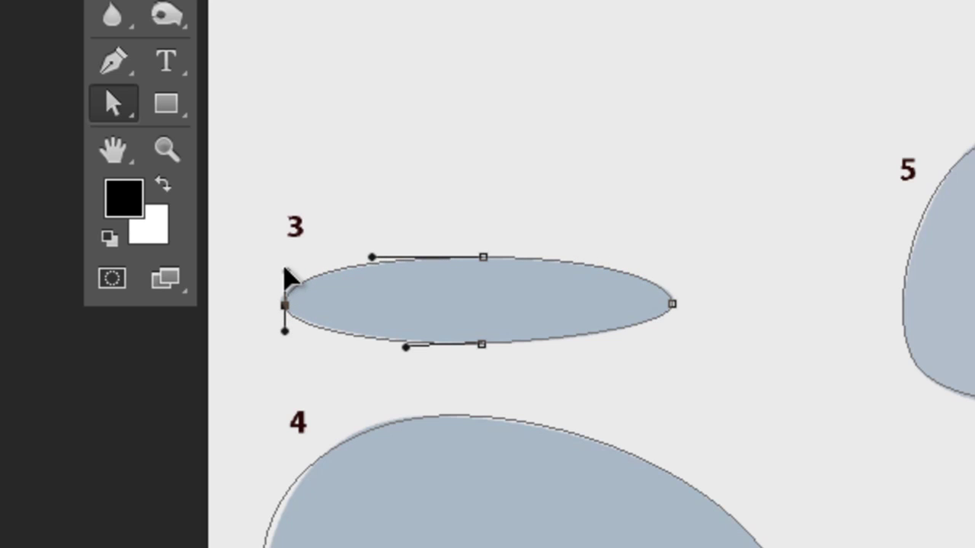
{"action": "mouse_move", "coordinate": [285, 331]}
{"action": "left_mouse_down"}
{"action": "mouse_move", "coordinate": [285, 344]}
{"action": "mouse_move", "coordinate": [284, 329]}
{"action": "left_mouse_up"}
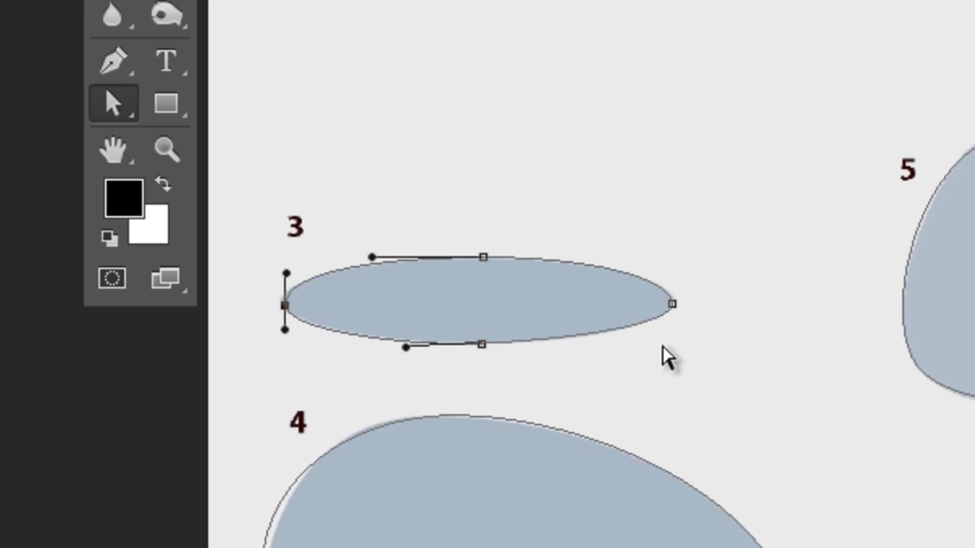
{"action": "left_click", "coordinate": [482, 344]}
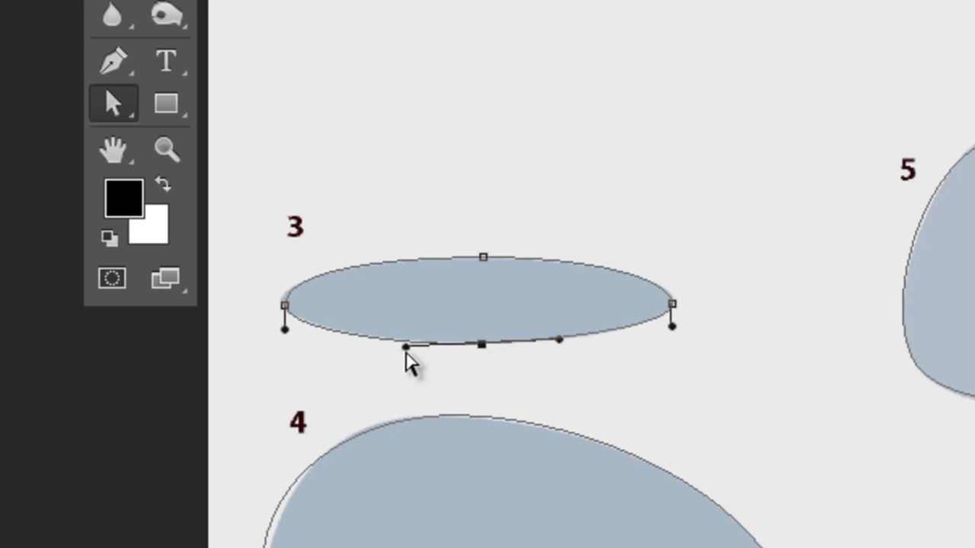
{"action": "left_click_drag", "start_coordinate": [407, 348], "coordinate": [391, 347]}
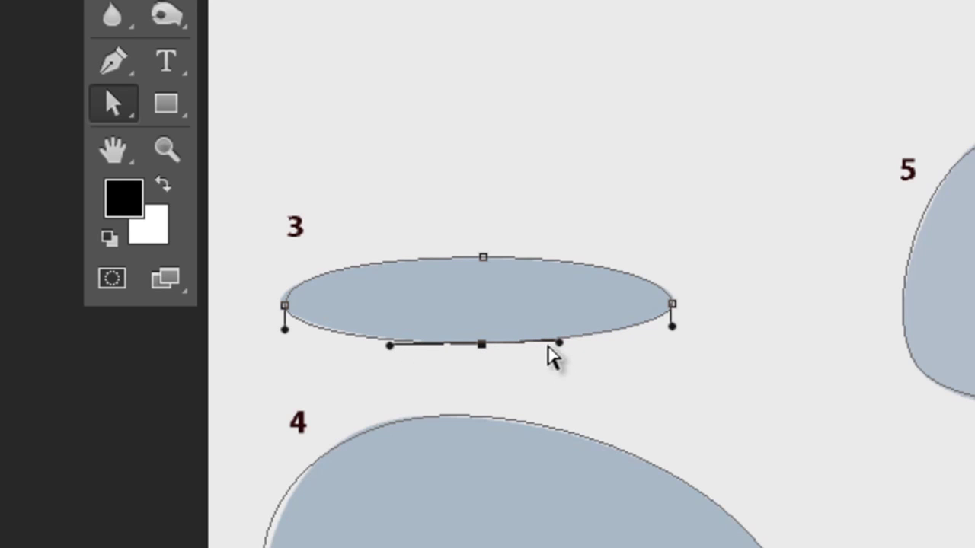
{"action": "left_click_drag", "start_coordinate": [559, 342], "coordinate": [574, 342]}
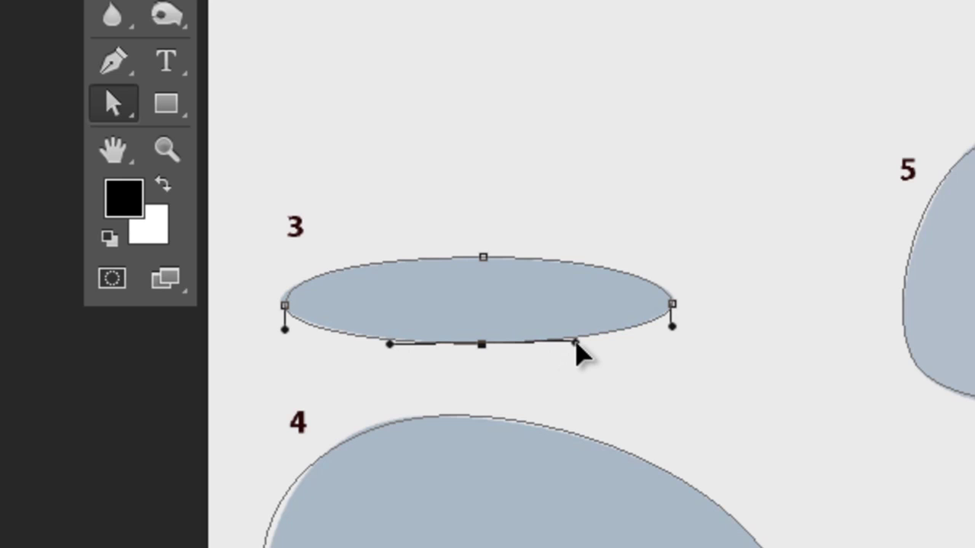
{"action": "left_click", "coordinate": [672, 304]}
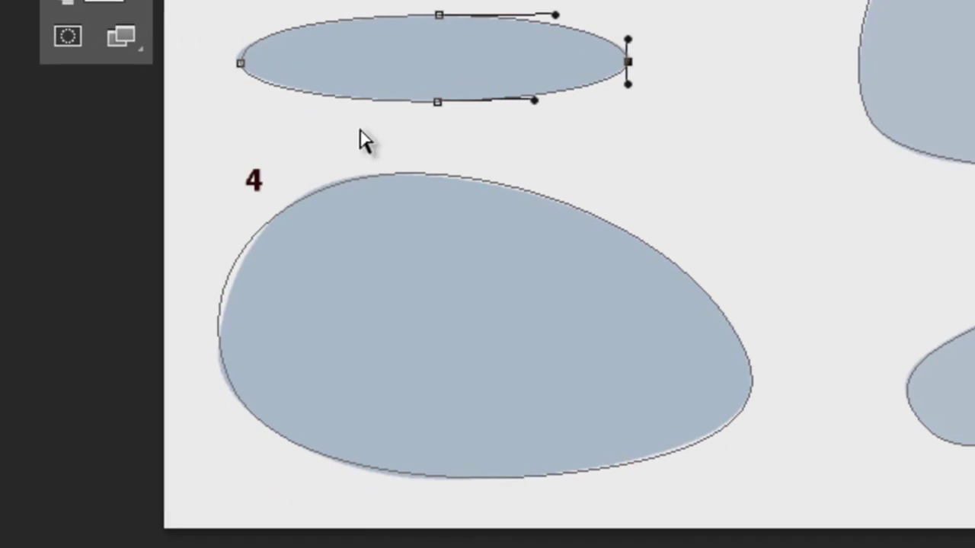
- Reshape shape 4's upper-left and lower-right curves via left, top and right anchor handles, then deselect
{"action": "left_click", "coordinate": [411, 177]}
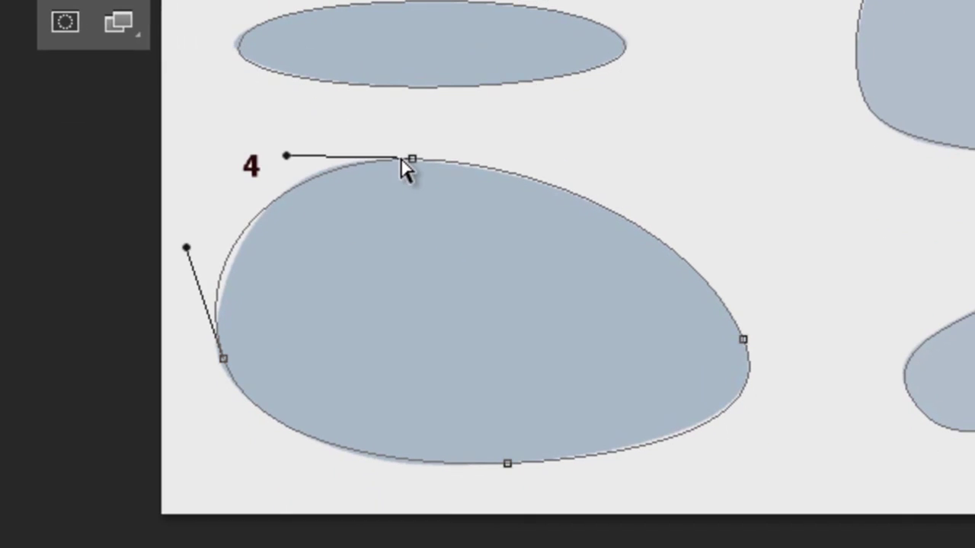
{"action": "left_click", "coordinate": [223, 359]}
{"action": "left_click_drag", "start_coordinate": [186, 252], "coordinate": [194, 268]}
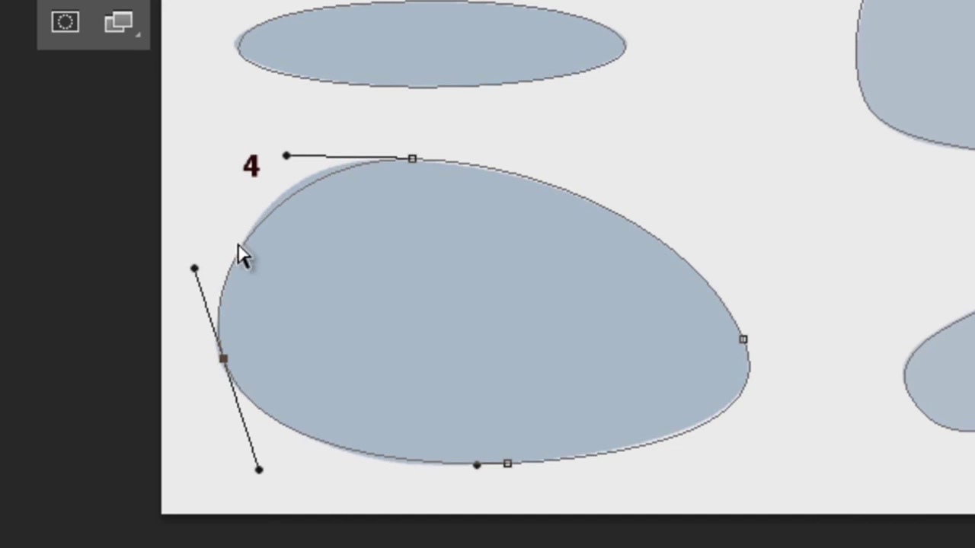
{"action": "mouse_move", "coordinate": [286, 156]}
{"action": "left_mouse_down"}
{"action": "mouse_move", "coordinate": [270, 155]}
{"action": "mouse_move", "coordinate": [328, 92]}
{"action": "mouse_move", "coordinate": [307, 144]}
{"action": "mouse_move", "coordinate": [255, 122]}
{"action": "mouse_move", "coordinate": [296, 143]}
{"action": "mouse_move", "coordinate": [283, 145]}
{"action": "left_mouse_up"}
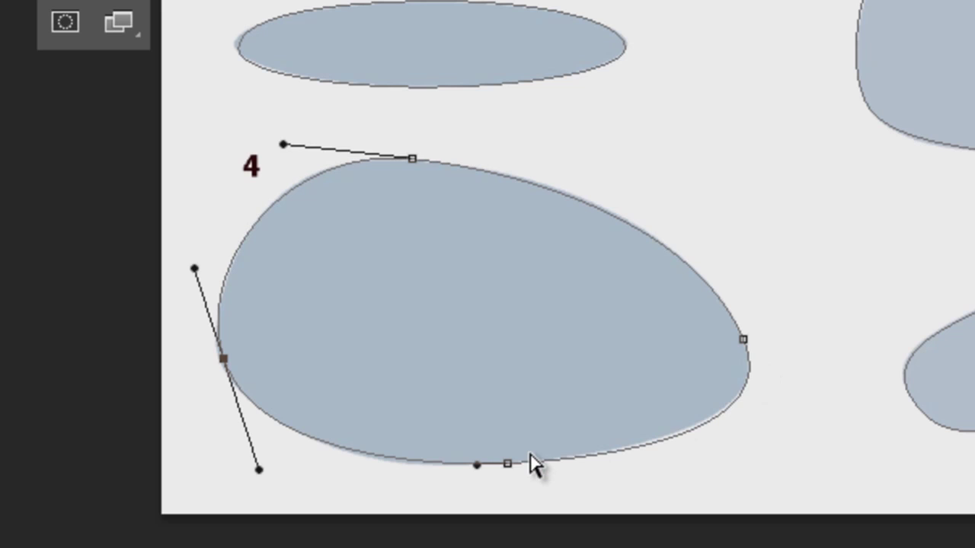
{"action": "left_click", "coordinate": [508, 463]}
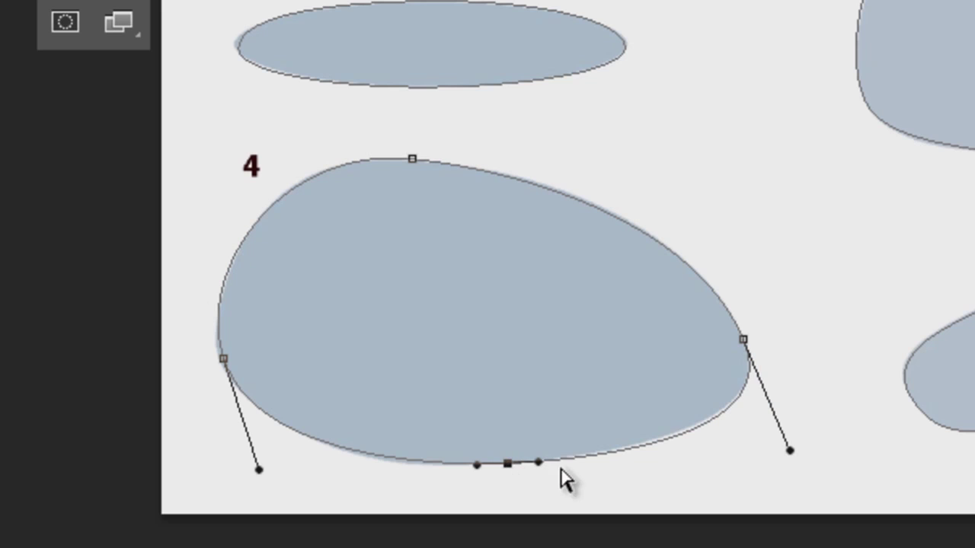
{"action": "left_click_drag", "start_coordinate": [790, 450], "coordinate": [785, 444]}
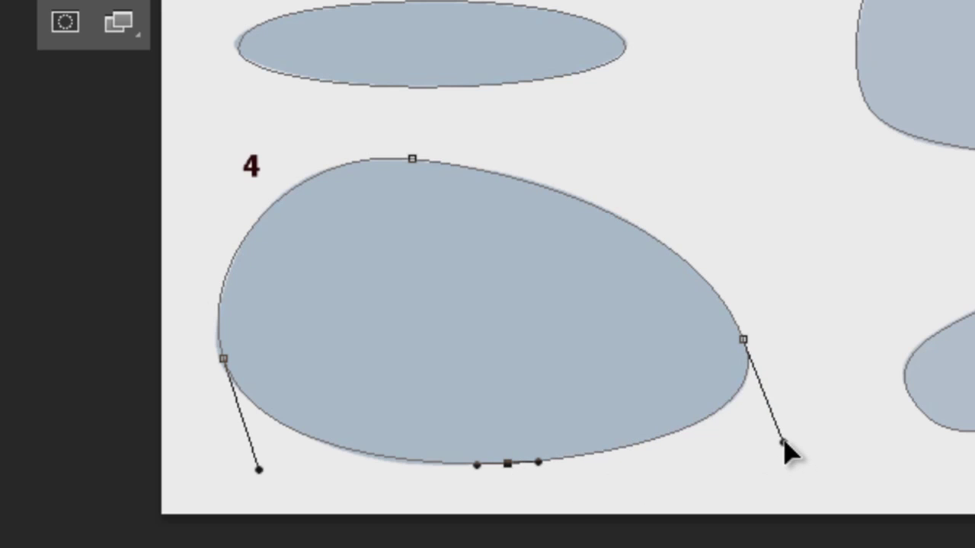
{"action": "left_click", "coordinate": [812, 433]}
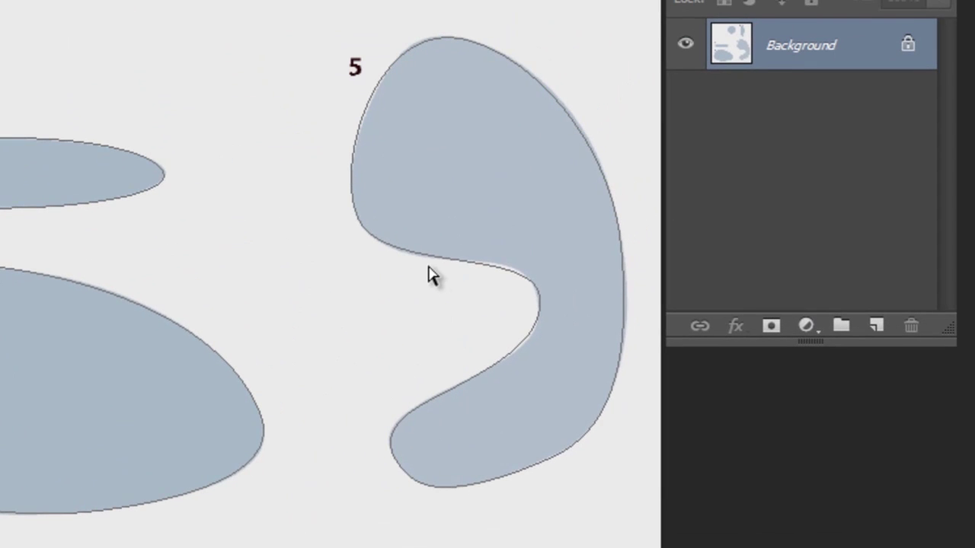
- Tweak shape 5's inner, left and top handles to fit its curve and top edge, then deselect
{"action": "left_click", "coordinate": [430, 267]}
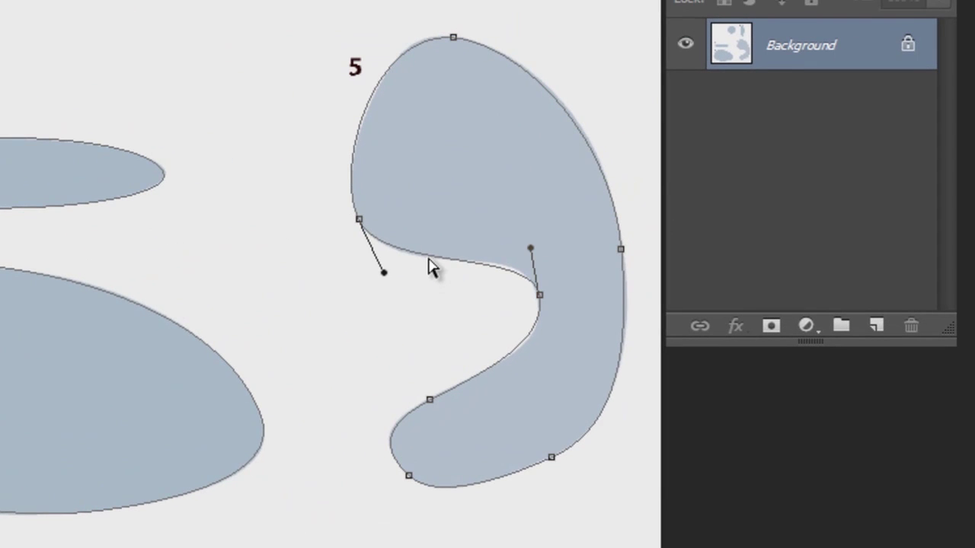
{"action": "left_click_drag", "start_coordinate": [532, 248], "coordinate": [525, 241]}
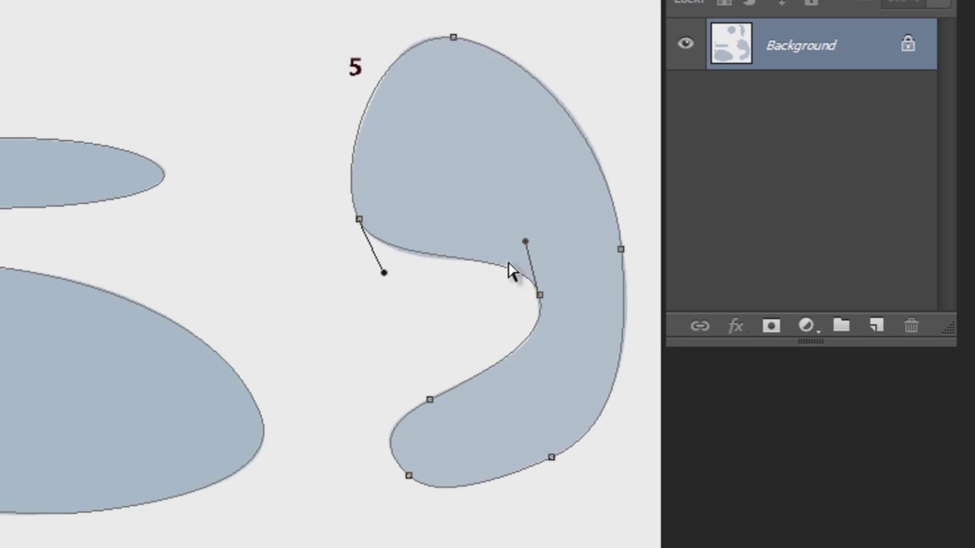
{"action": "left_click_drag", "start_coordinate": [387, 280], "coordinate": [380, 281]}
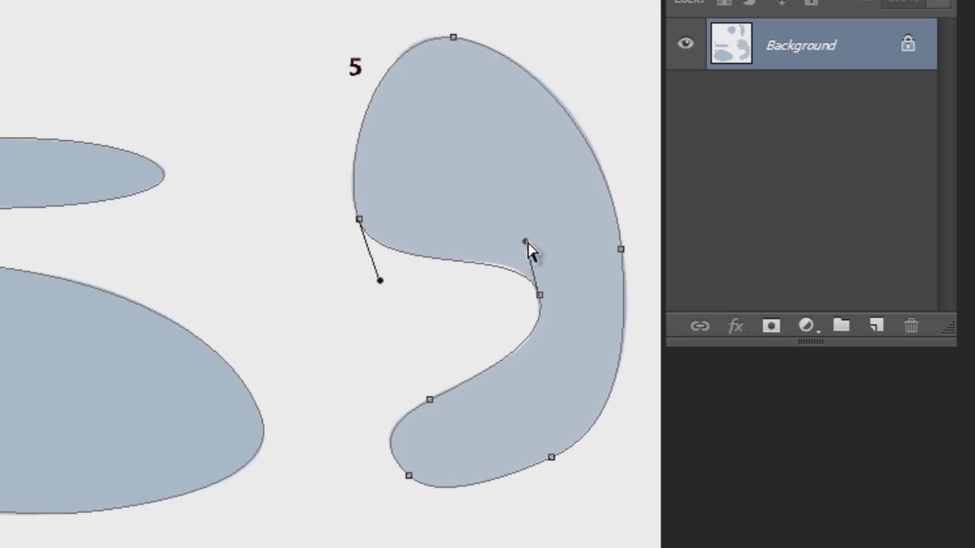
{"action": "left_click_drag", "start_coordinate": [525, 242], "coordinate": [524, 236]}
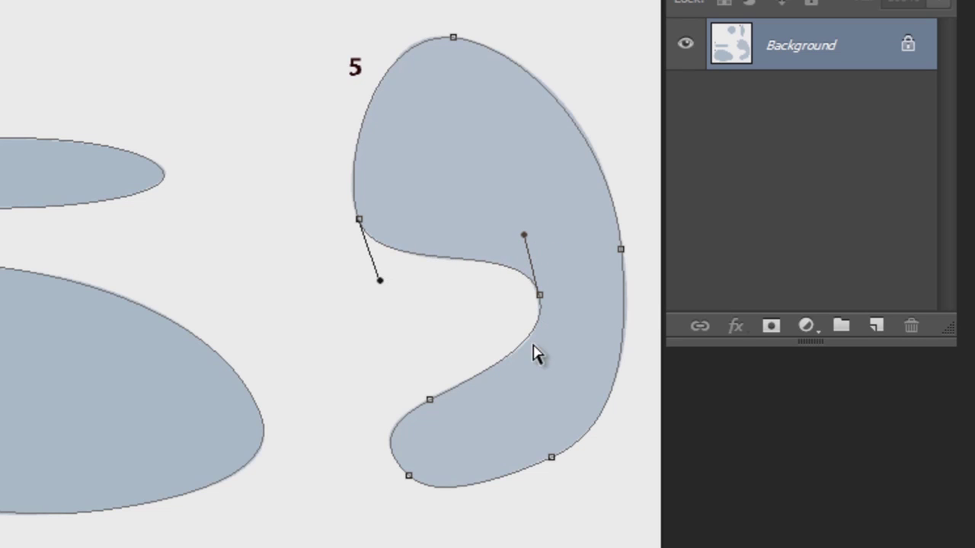
{"action": "left_click", "coordinate": [621, 249]}
{"action": "left_click_drag", "start_coordinate": [521, 44], "coordinate": [528, 37]}
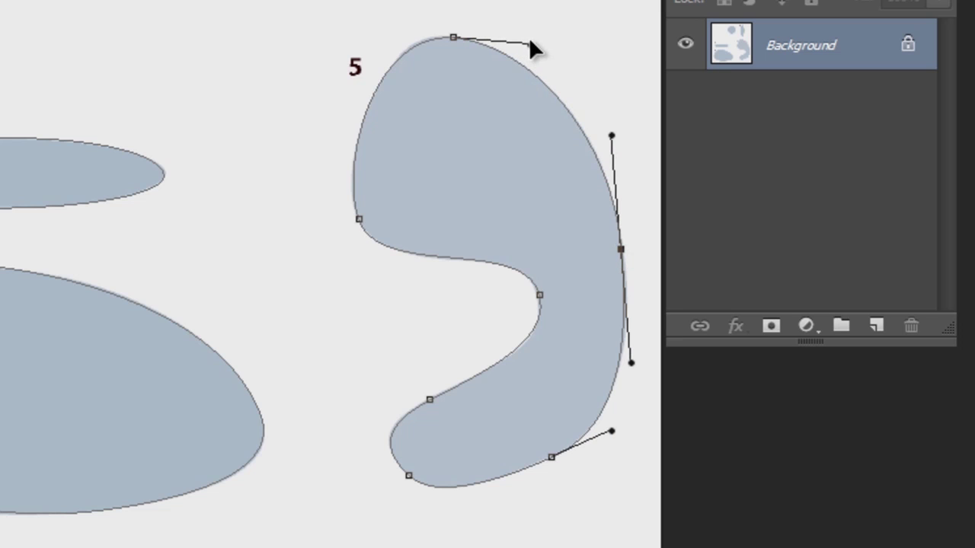
{"action": "left_click", "coordinate": [577, 61]}
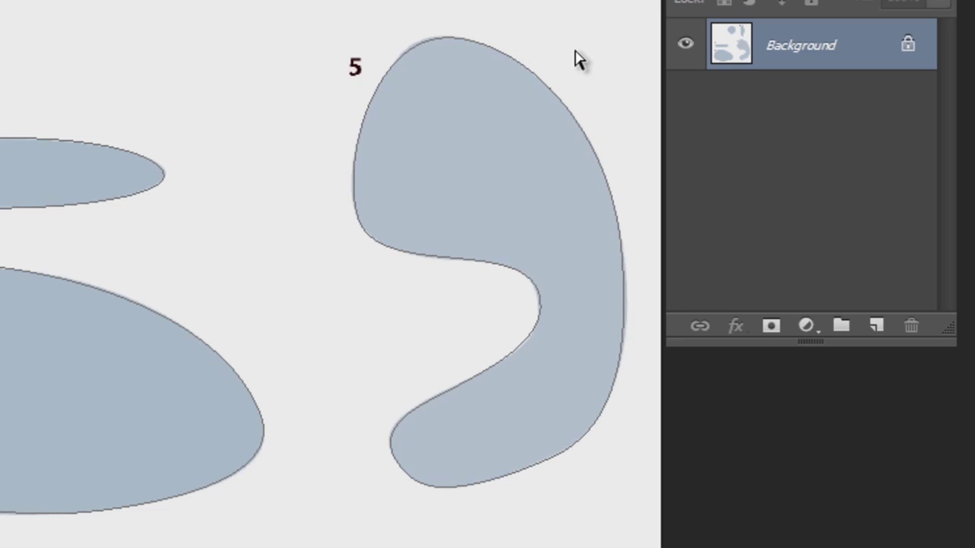